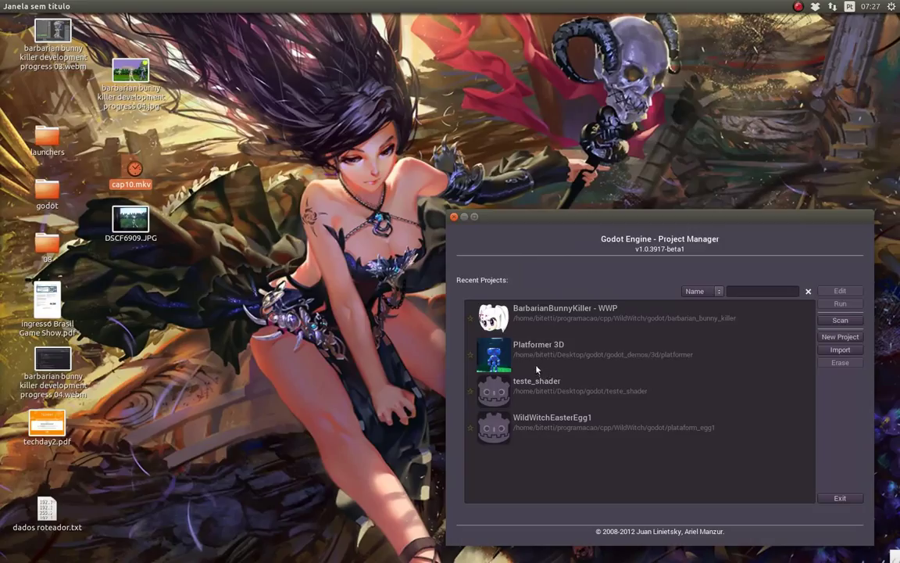
Select Platformer 3D in the Project Manager's Recent Projects list.
left_click(559, 360)
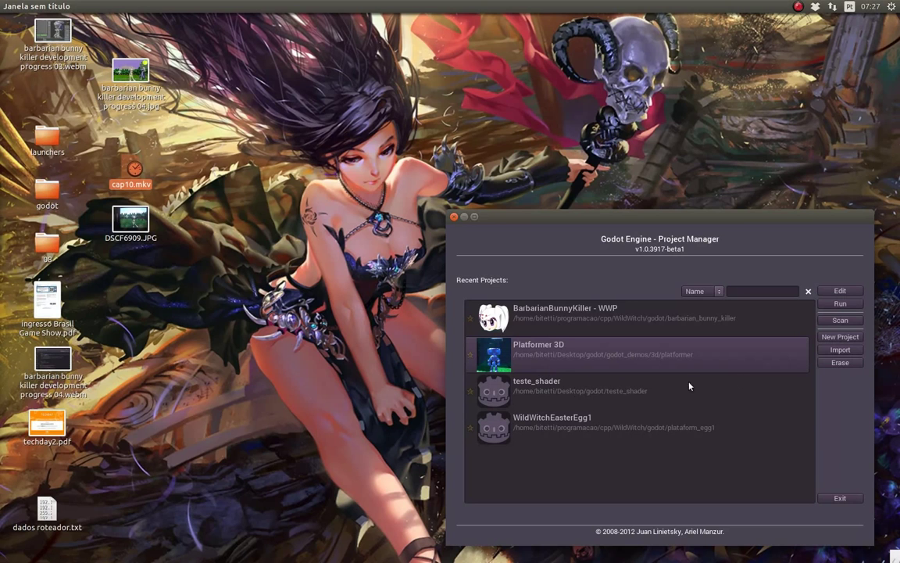
Open Platformer 3D in a maximized editor and orbit around the stage level.
double_click(569, 359)
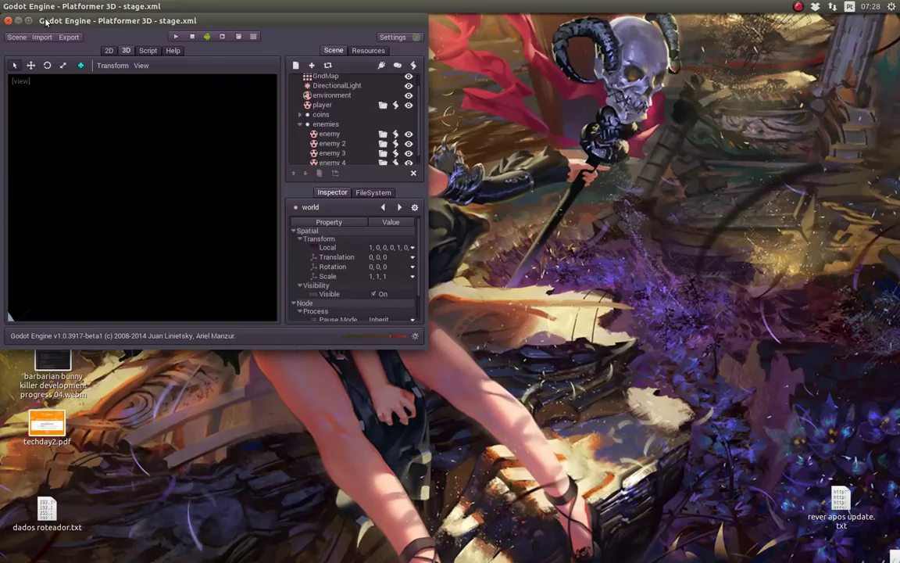
left_click(28, 21)
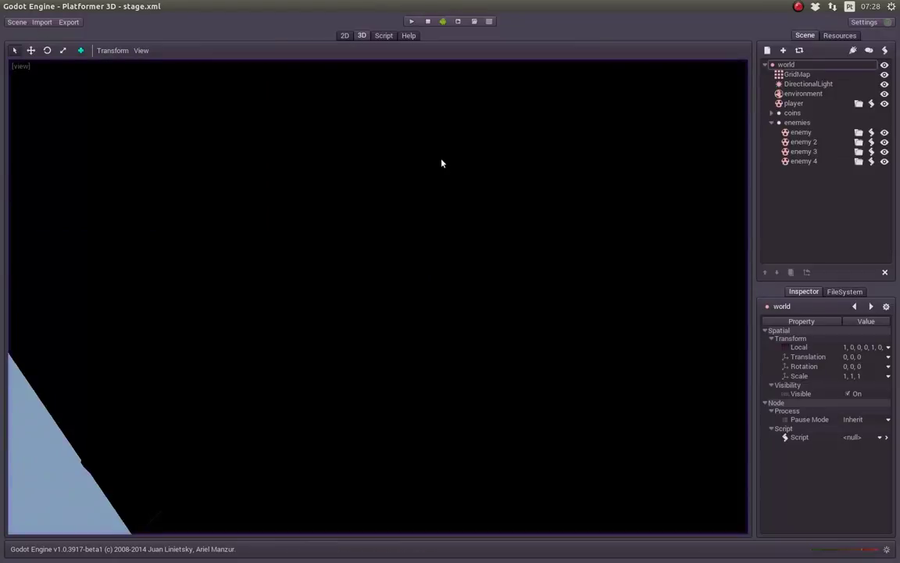
middle_click_drag(478, 232, 399, 266)
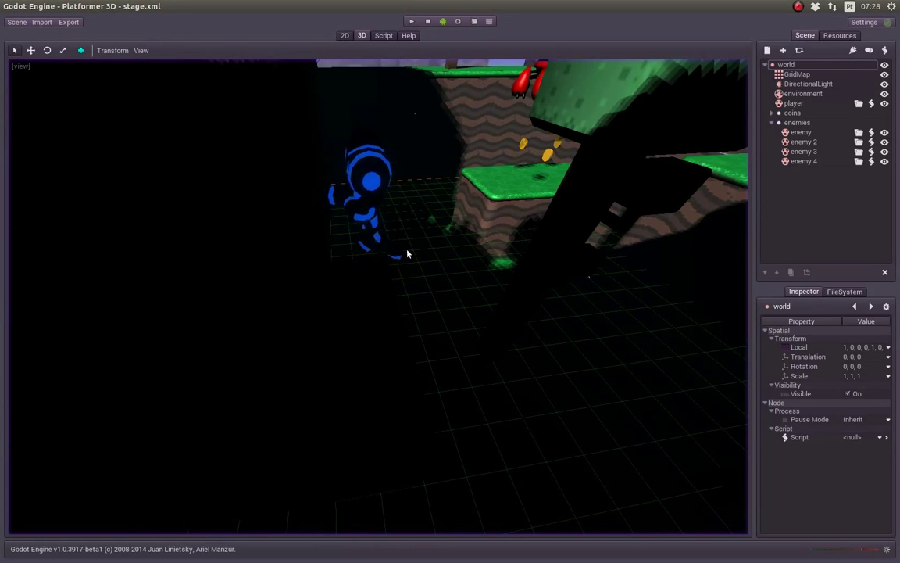
middle_click_drag(392, 230, 408, 232)
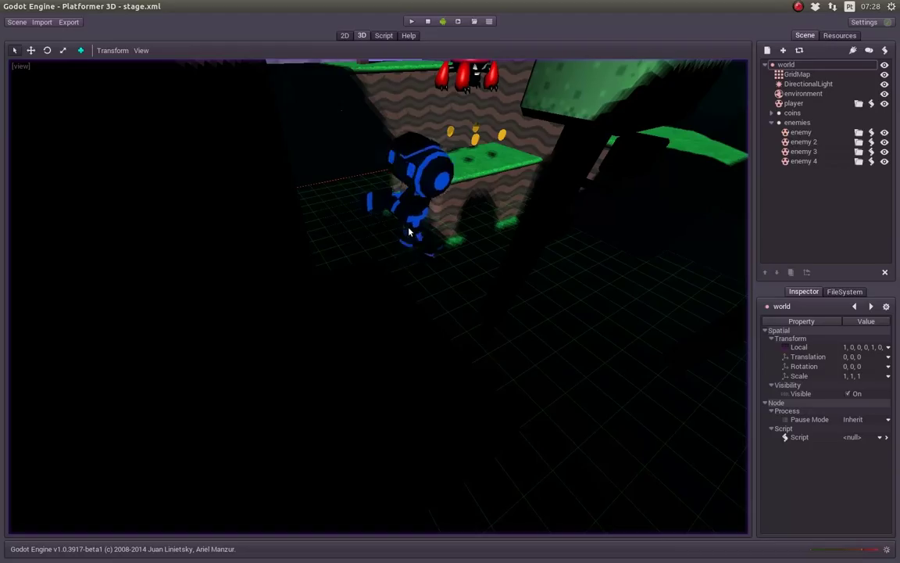
Open player.xml and show the AnimationTreePlayer graph in an enlarged bottom panel.
left_click(871, 104)
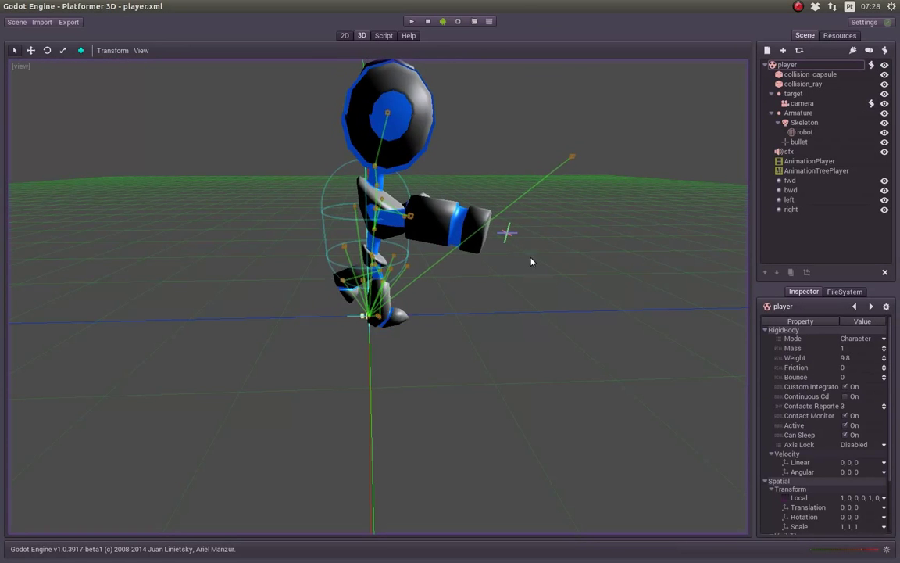
mouse_move(508, 230)
middle_mouse_down()
mouse_move(516, 281)
mouse_move(490, 270)
mouse_move(555, 184)
mouse_move(532, 237)
mouse_move(516, 242)
middle_mouse_up()
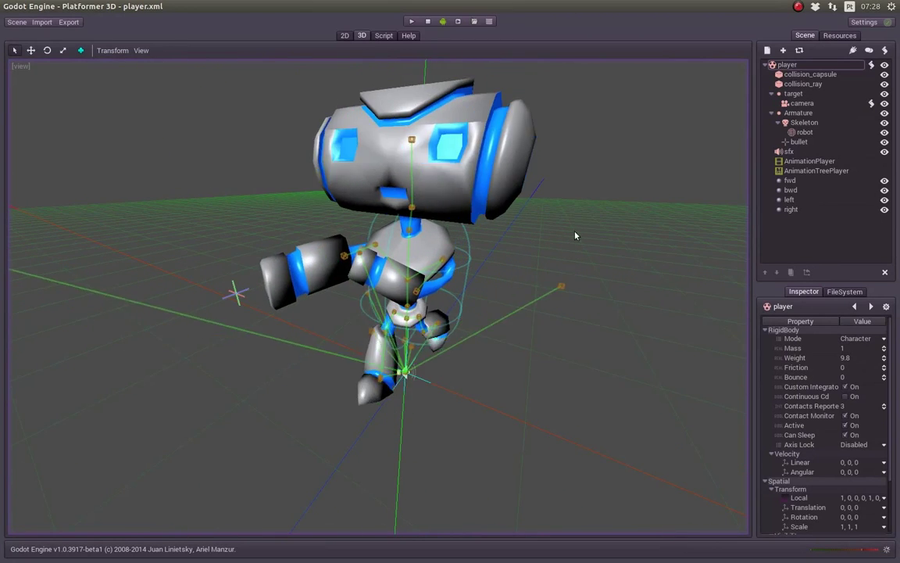
left_click(817, 171)
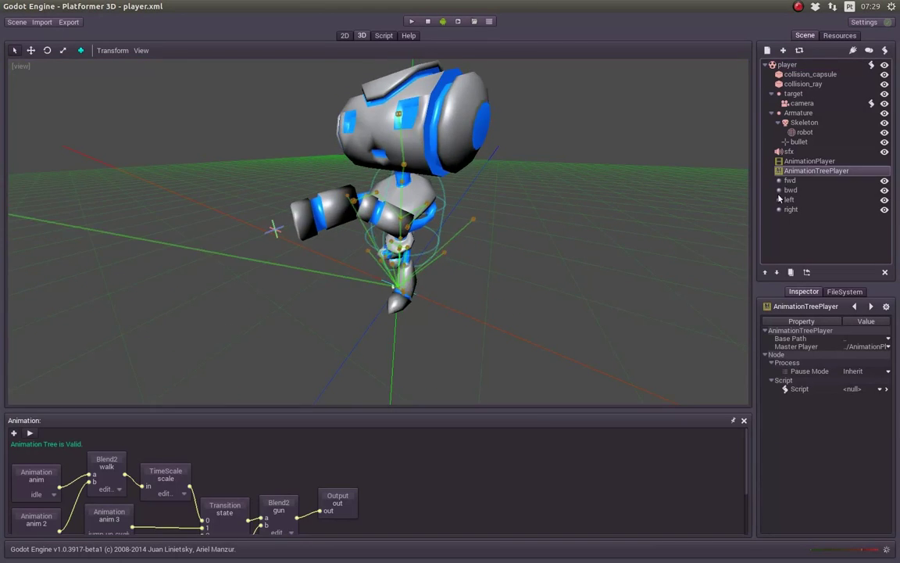
left_click_drag(542, 386, 571, 316)
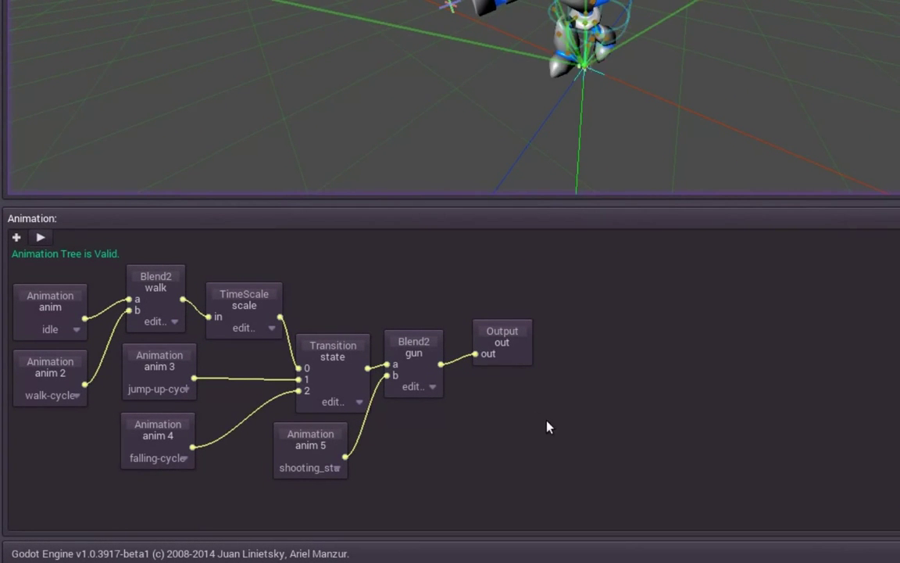
Move the Output node to the far right, and shift Blend2 gun and anim 5 rightward.
left_click_drag(515, 330, 601, 320)
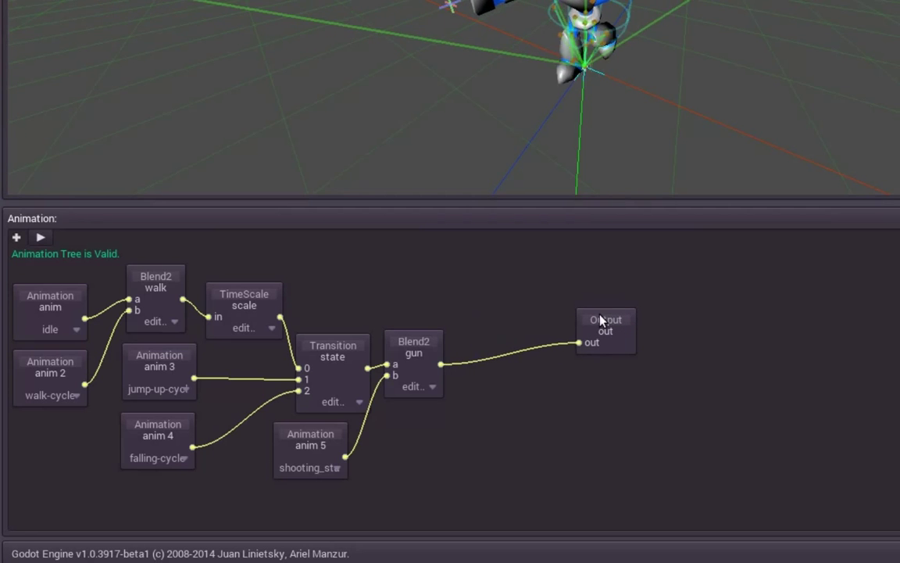
left_click_drag(310, 438, 420, 458)
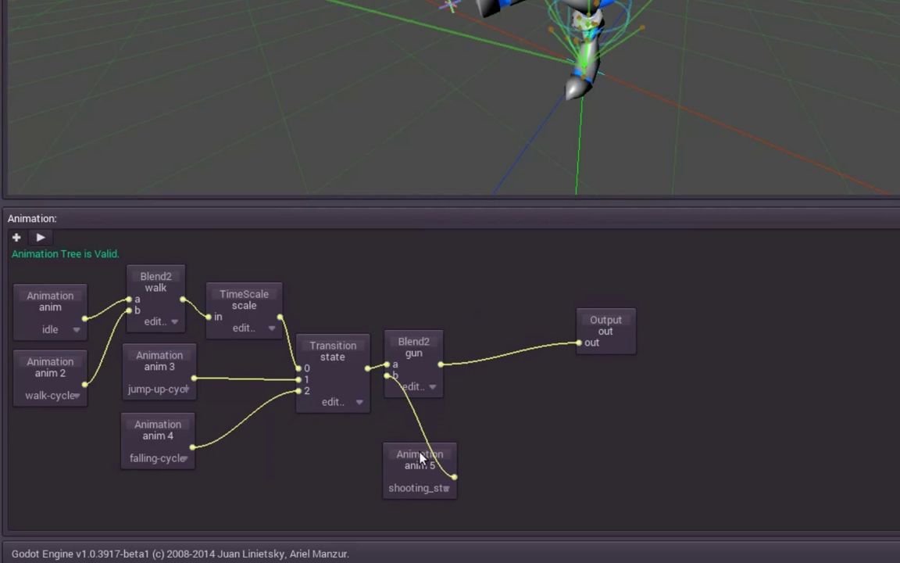
left_click_drag(428, 342, 527, 347)
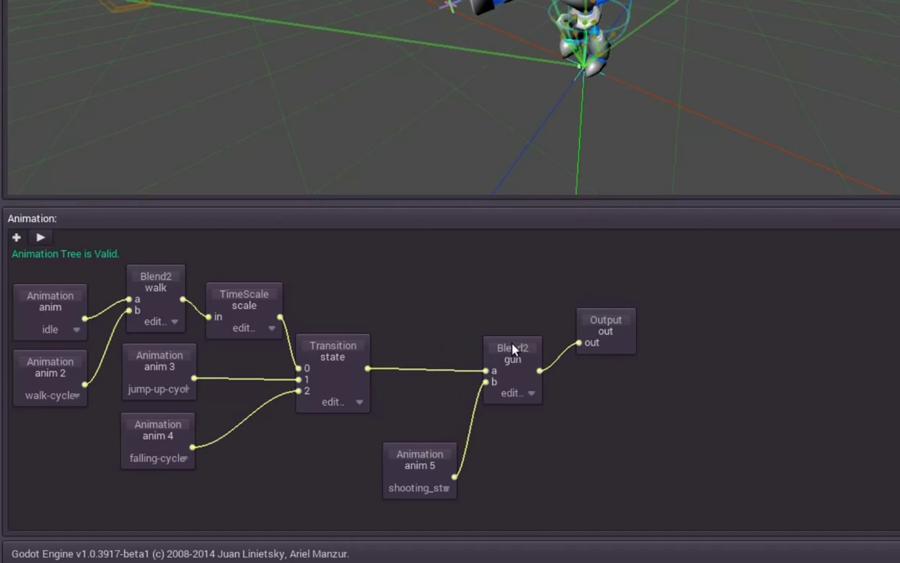
left_click_drag(604, 323, 695, 318)
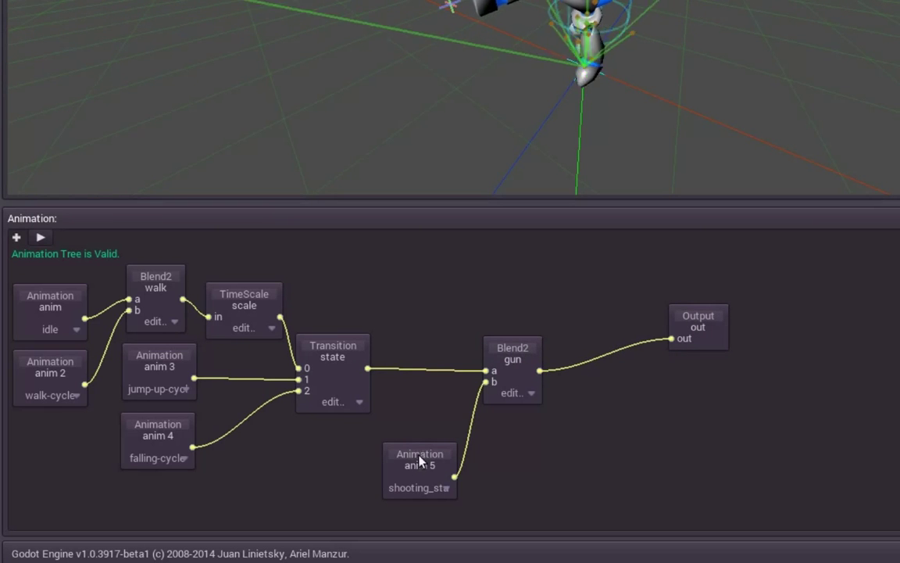
left_click_drag(414, 464, 406, 470)
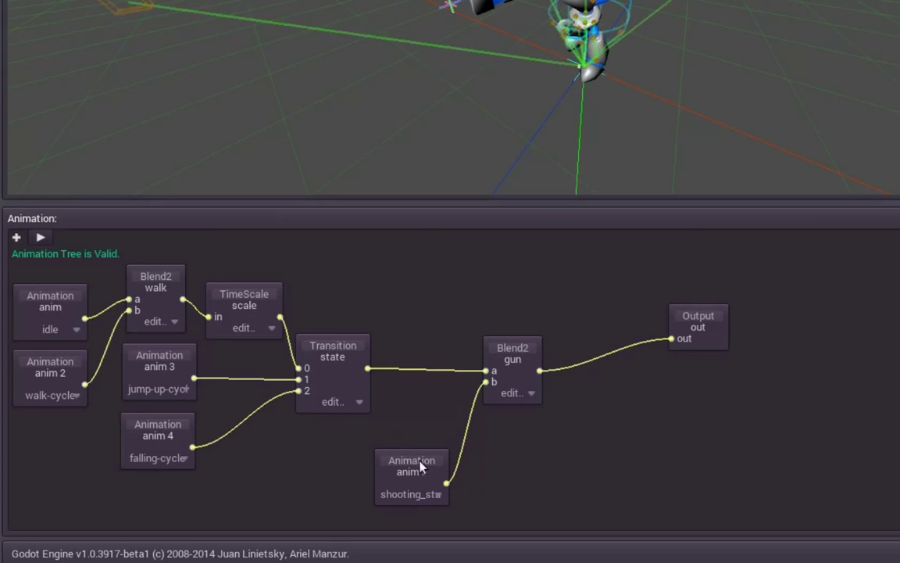
left_click_drag(713, 317, 880, 294)
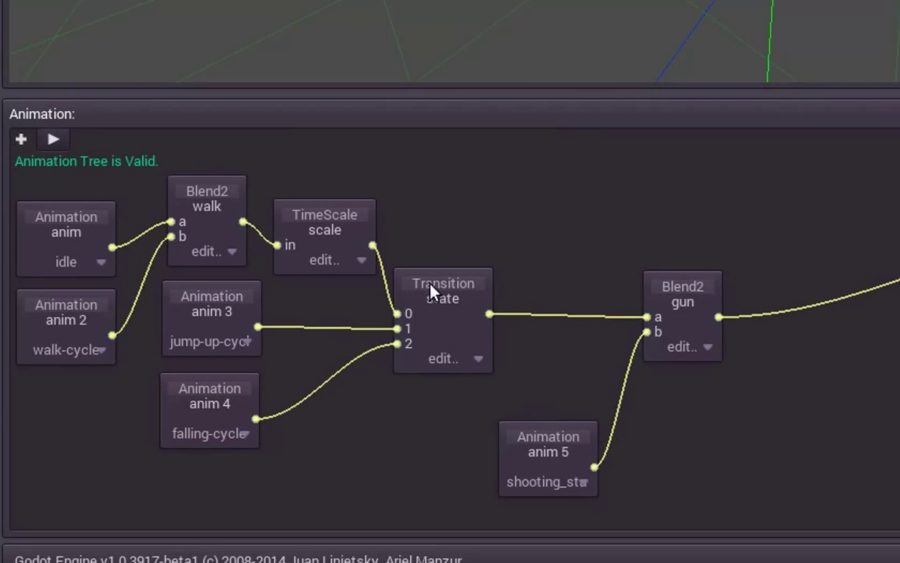
Shift the Transition state node right and move anim 4 and anim 3 down-right.
left_click_drag(428, 286, 477, 284)
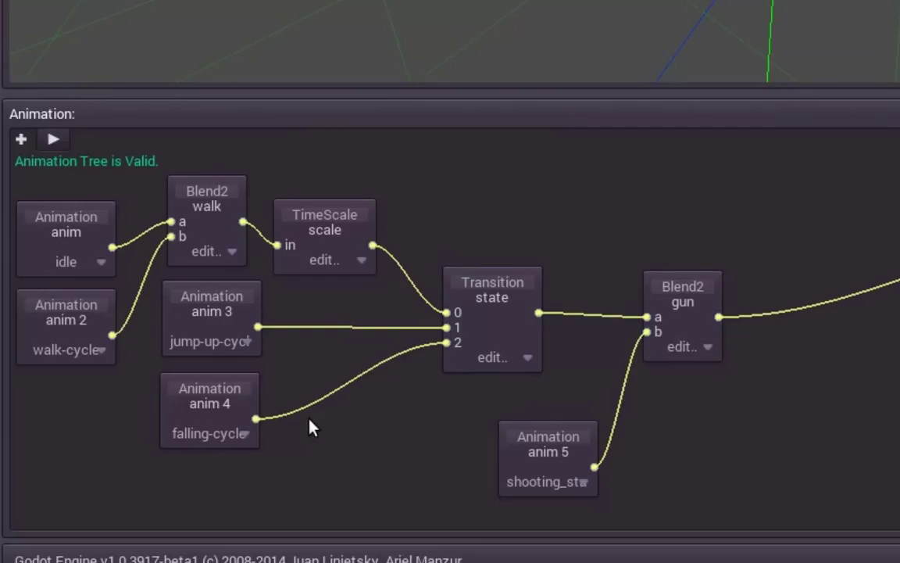
left_click_drag(222, 393, 350, 437)
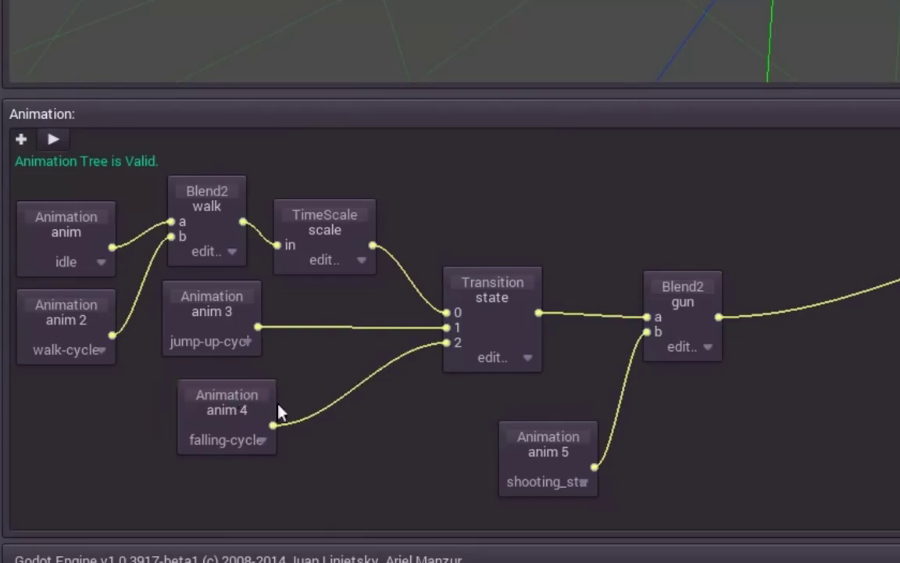
left_click_drag(181, 305, 275, 344)
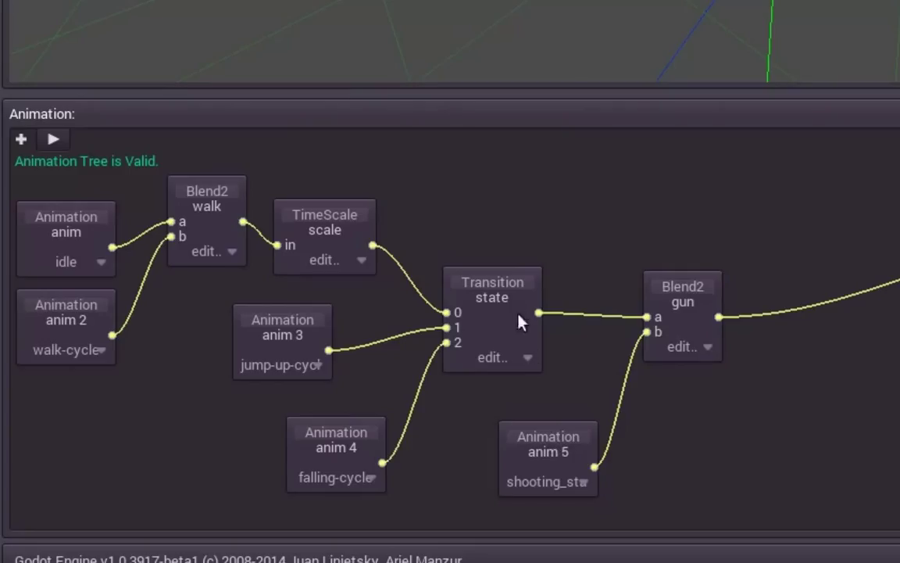
left_click_drag(495, 286, 502, 286)
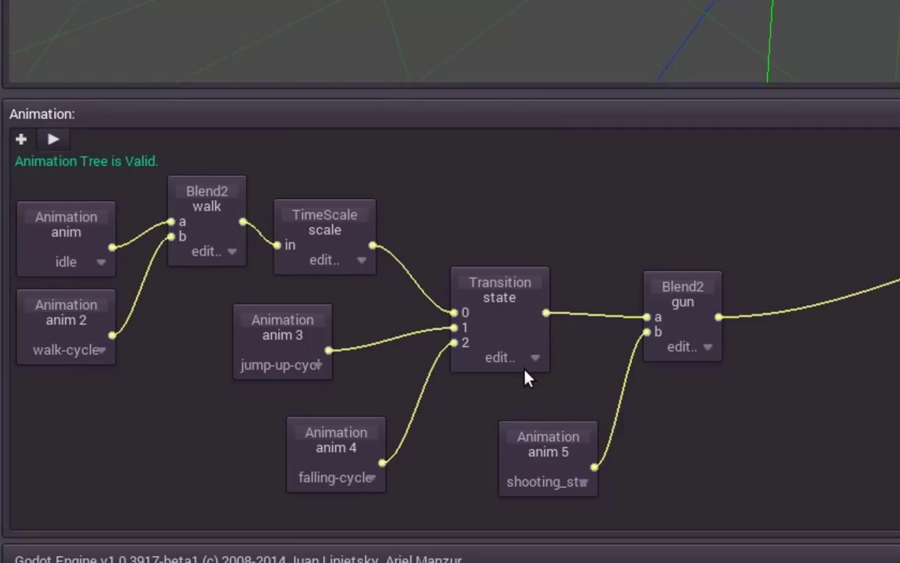
left_click_drag(495, 299, 522, 298)
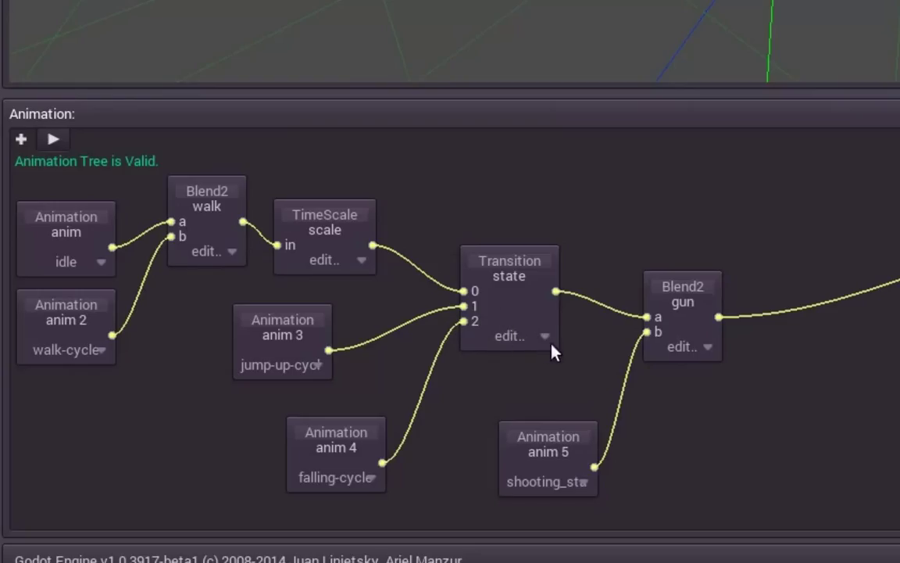
left_click_drag(534, 280, 529, 274)
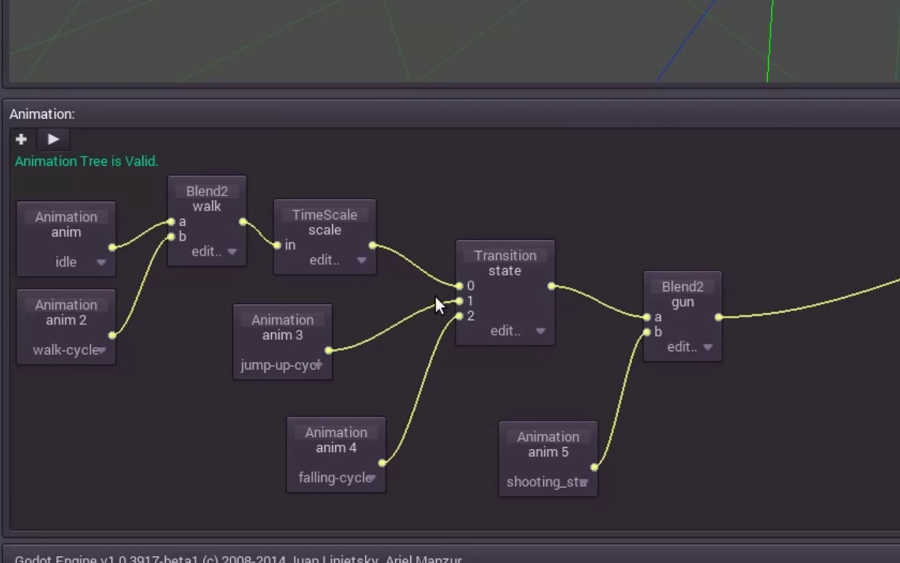
Switch the state Transition's current input to 1 and orbit to watch the robot.
left_click(544, 330)
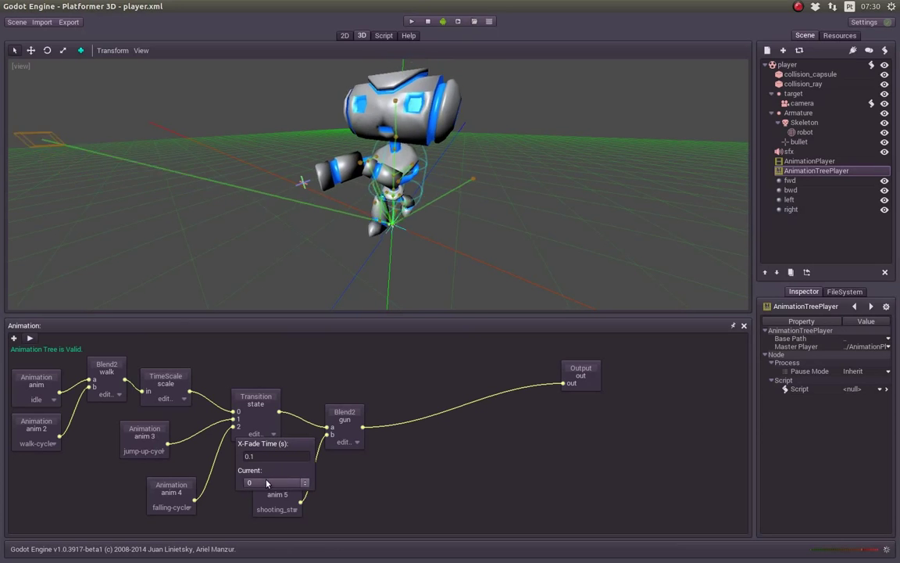
left_click(266, 483)
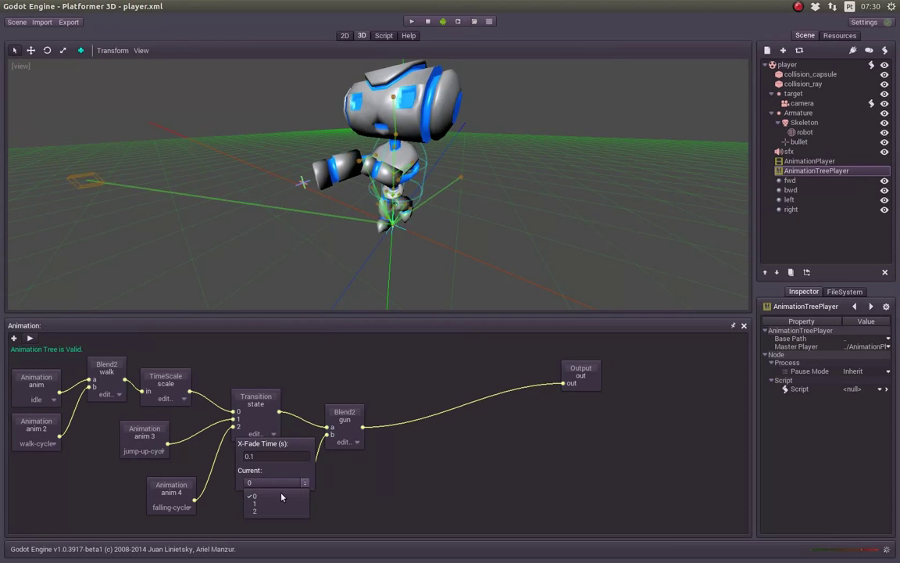
left_click(266, 504)
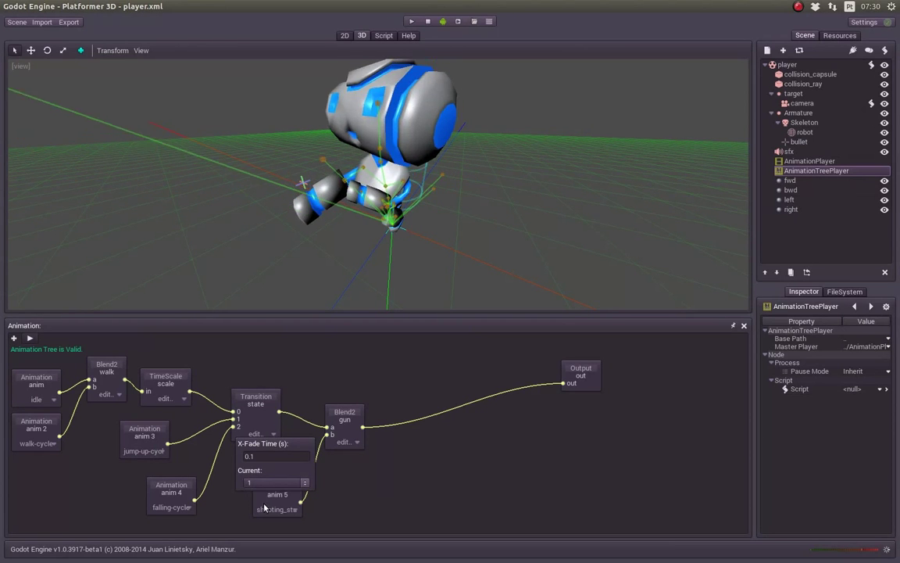
left_click(376, 247)
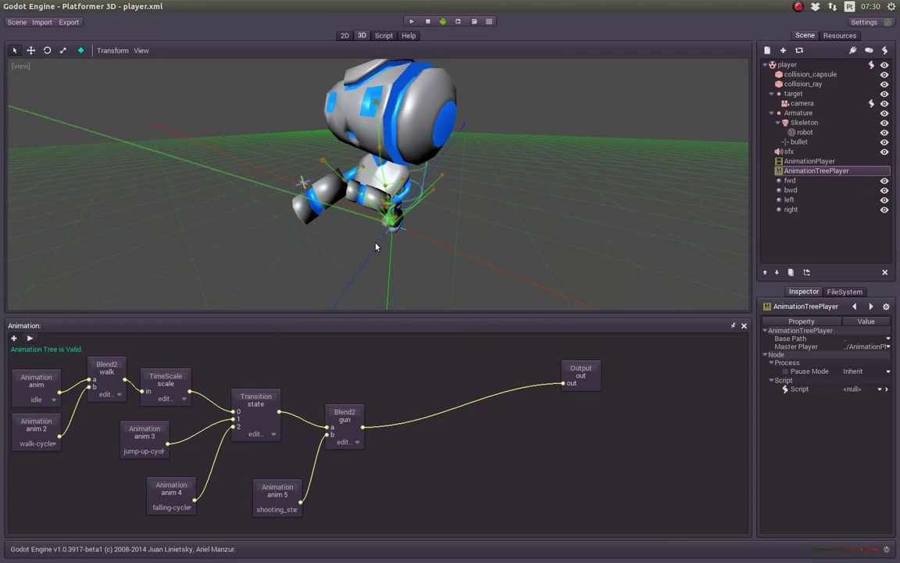
middle_click_drag(376, 246, 335, 214)
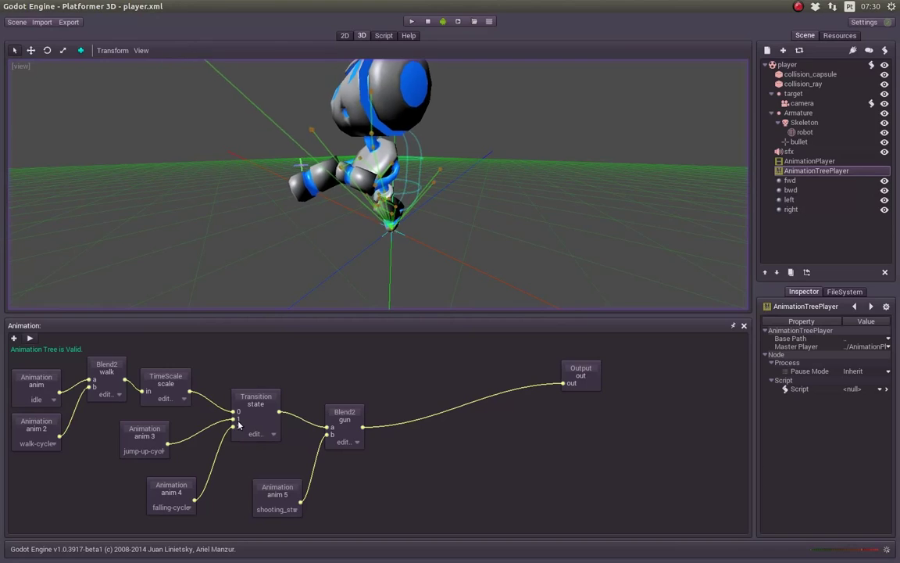
Set the state Transition's current input to 2, then back to 0.
left_click(260, 434)
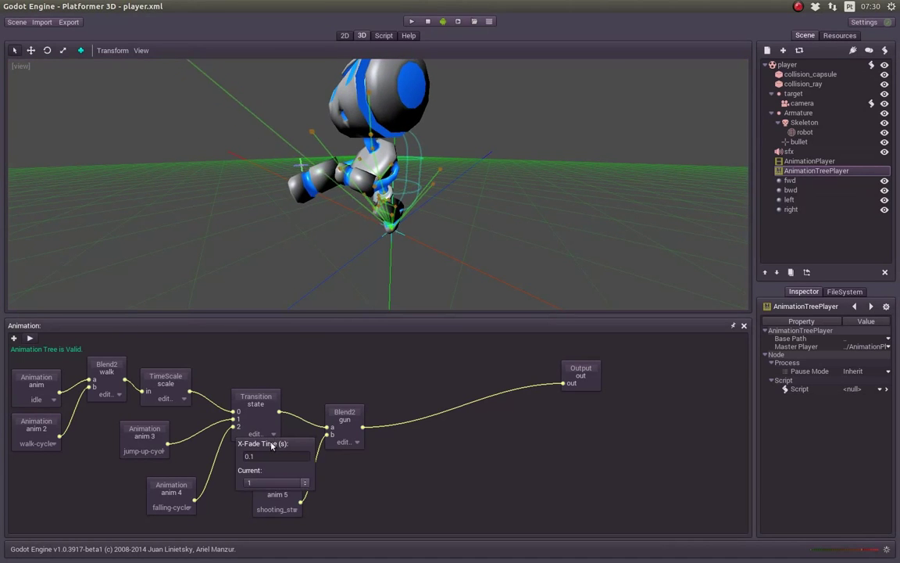
left_click(273, 482)
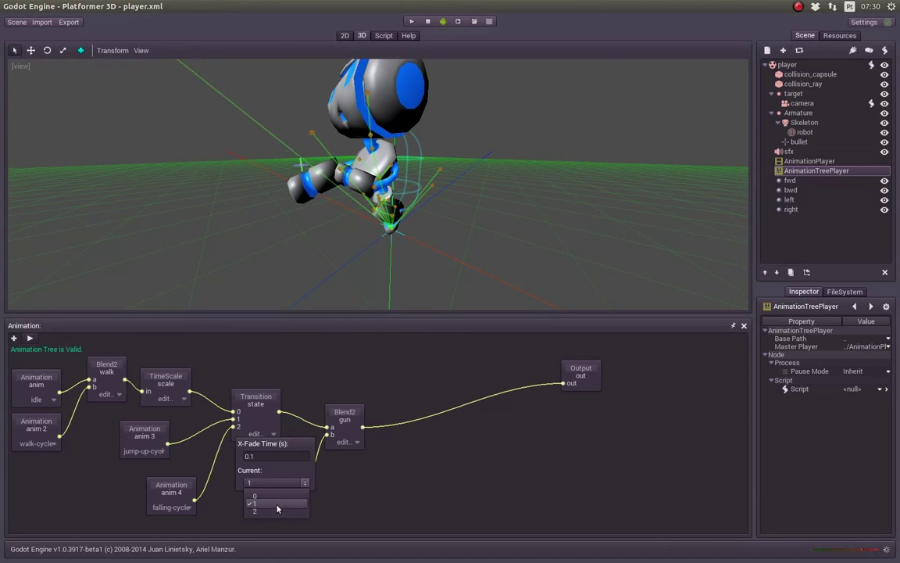
left_click(277, 509)
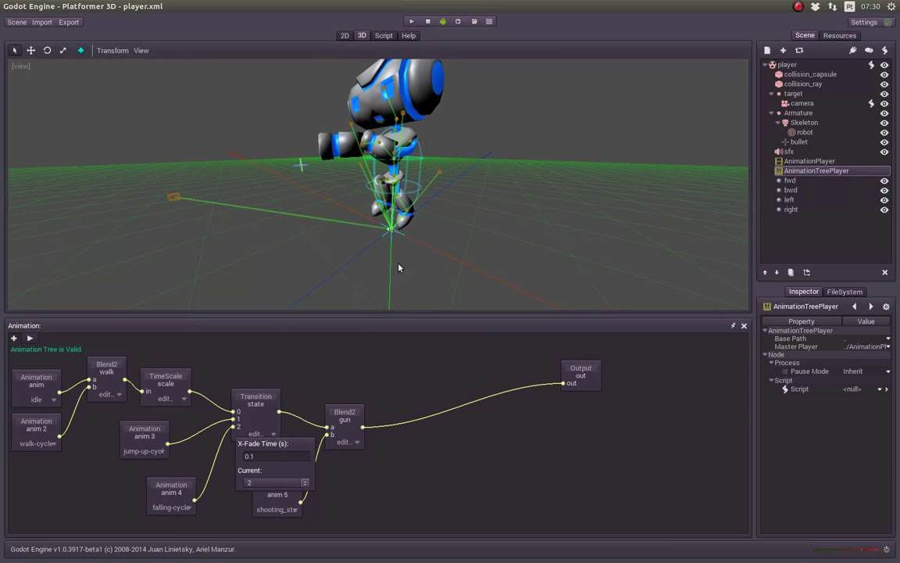
left_click(274, 482)
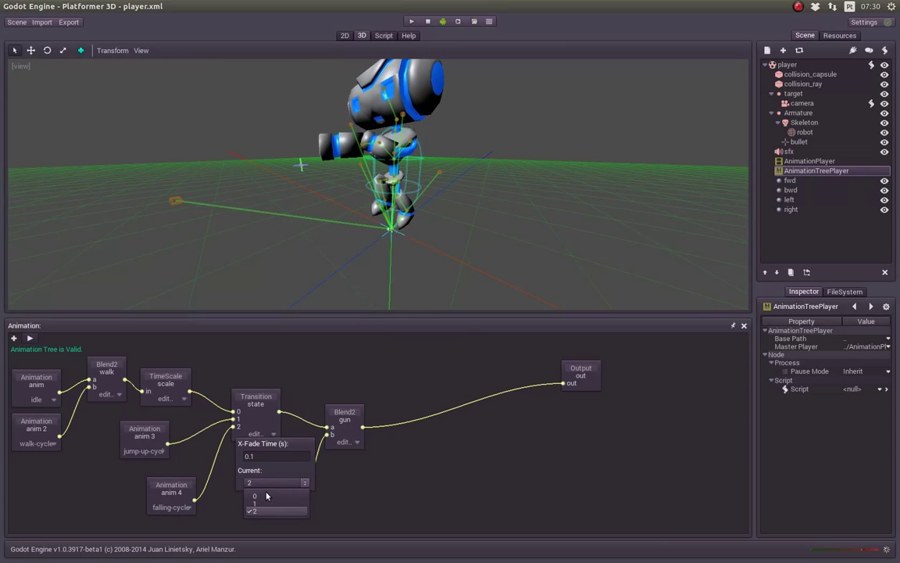
left_click(266, 496)
left_click(348, 487)
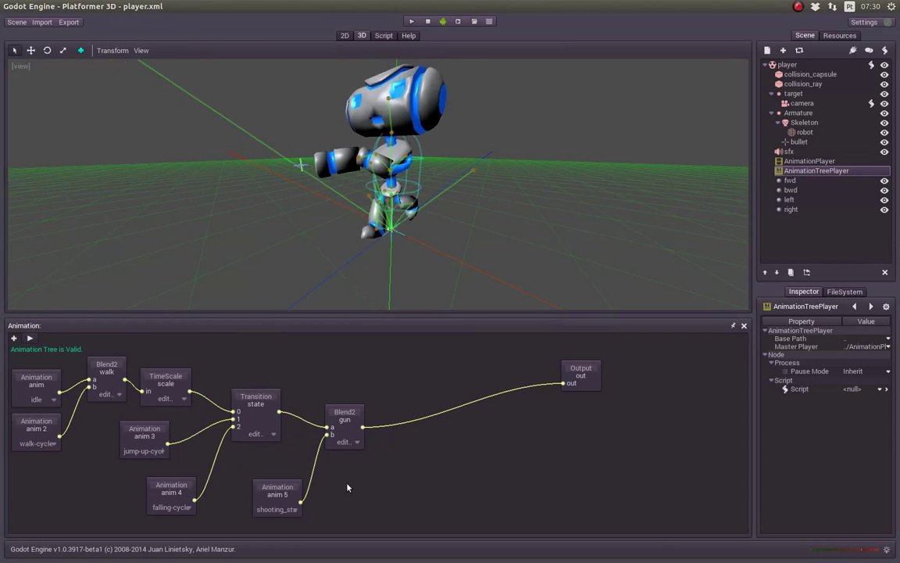
Nudge the Transition, anim 3 and anim 4 nodes, enlarge the 3D view, and open player.gd.
right_click(270, 422)
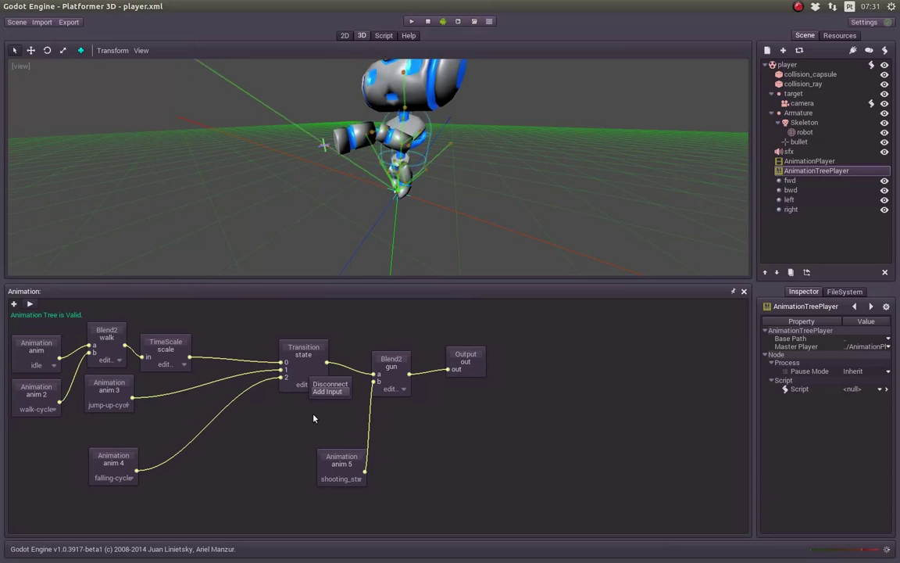
left_click(262, 435)
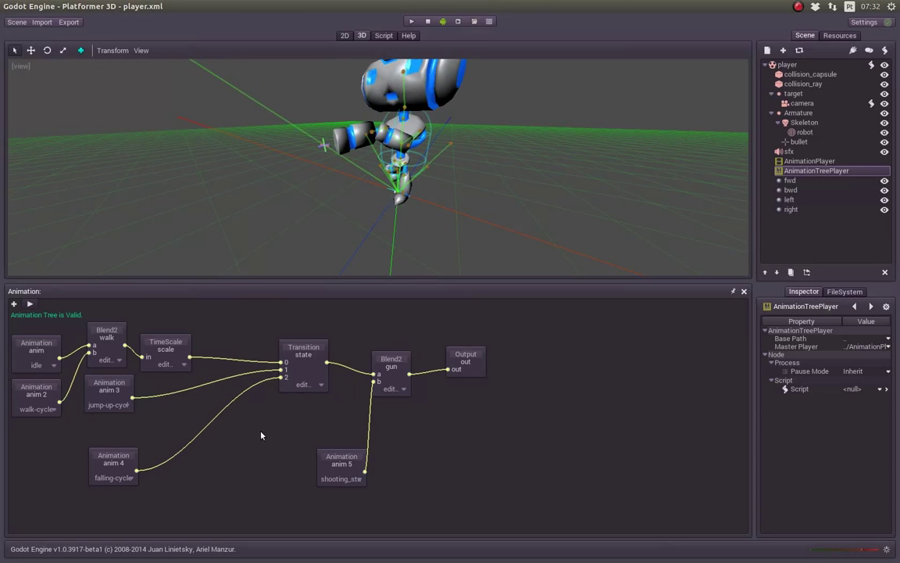
left_click_drag(304, 351, 298, 355)
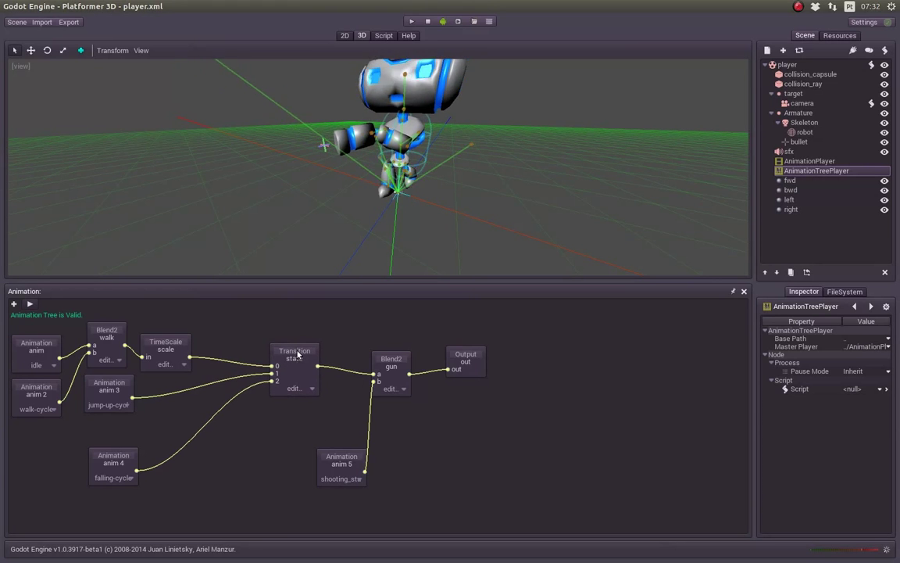
left_click_drag(364, 281, 362, 301)
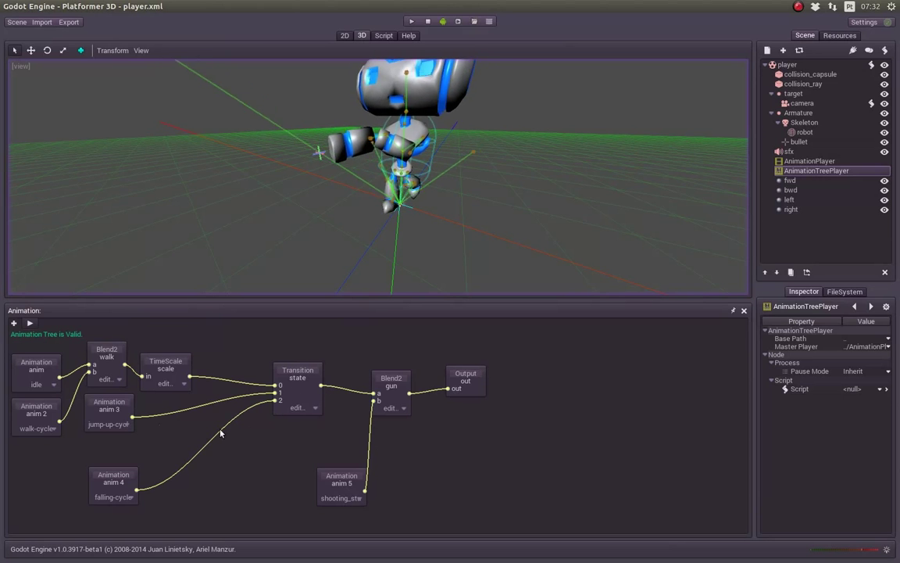
left_click_drag(104, 425, 135, 440)
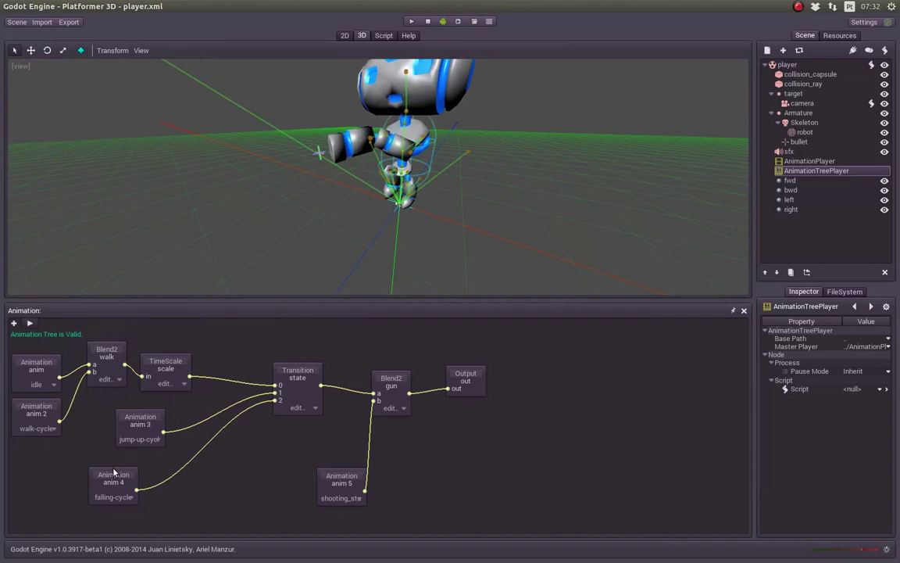
left_click_drag(113, 477, 150, 484)
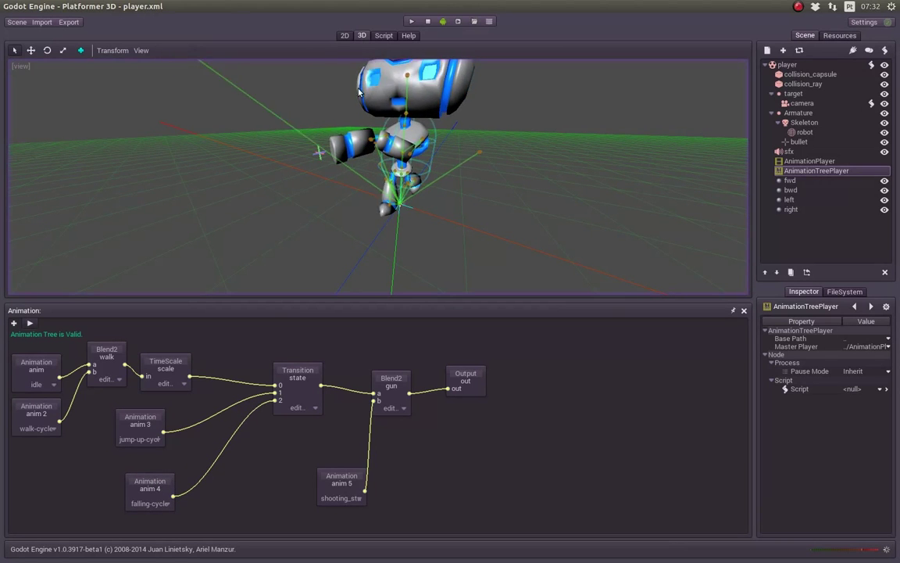
left_click(383, 35)
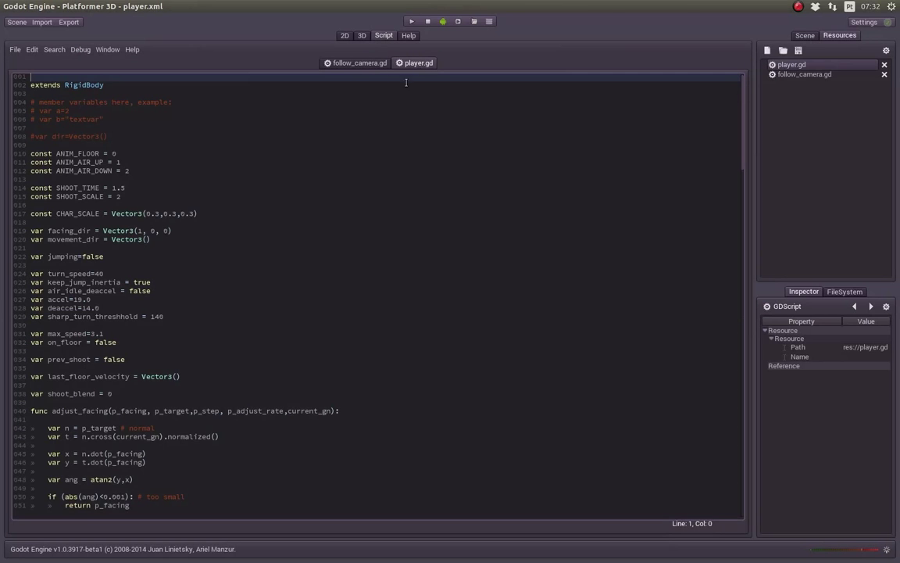
Review the CHAR_SCALE line and ANIM_FLOOR, ANIM_AIR_UP, ANIM_AIR_DOWN constants, then return to 3D.
left_click(188, 214)
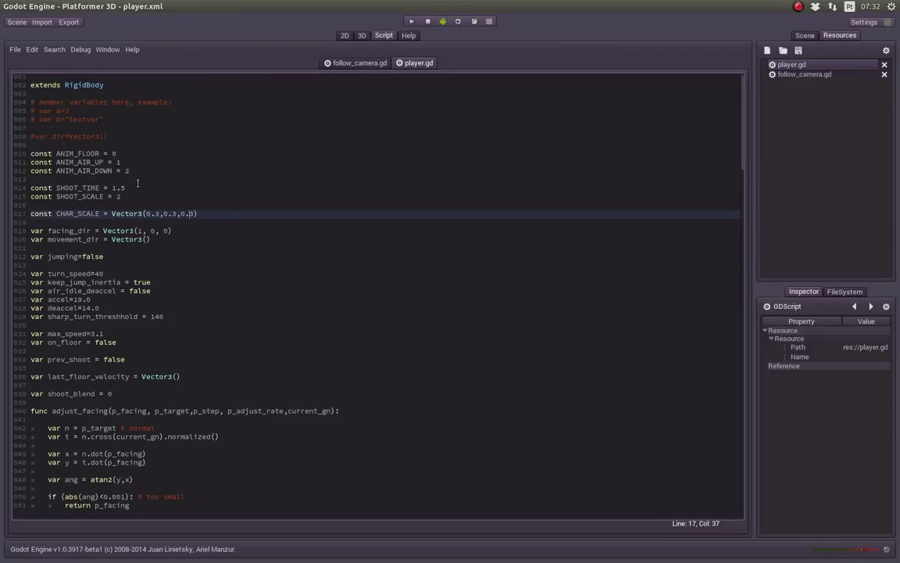
left_click_drag(30, 154, 157, 174)
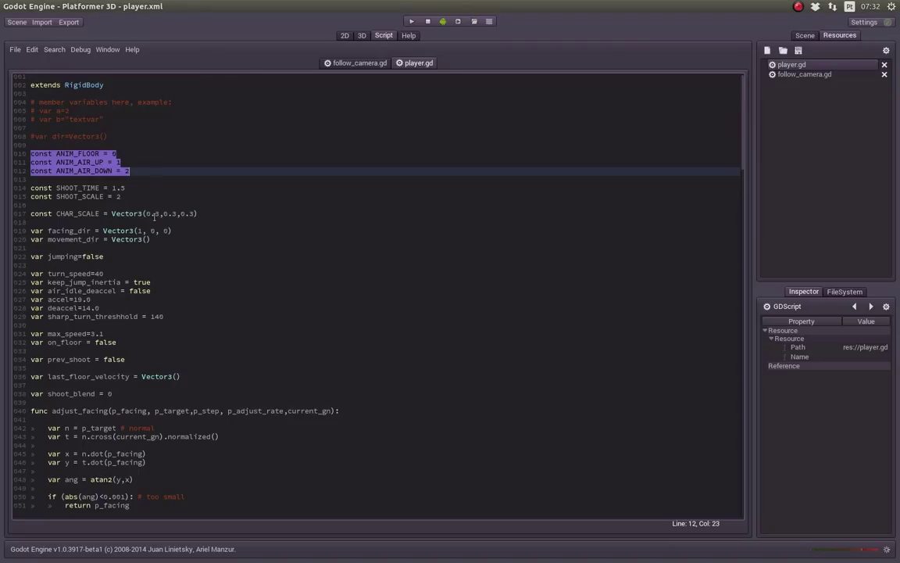
left_click(147, 189)
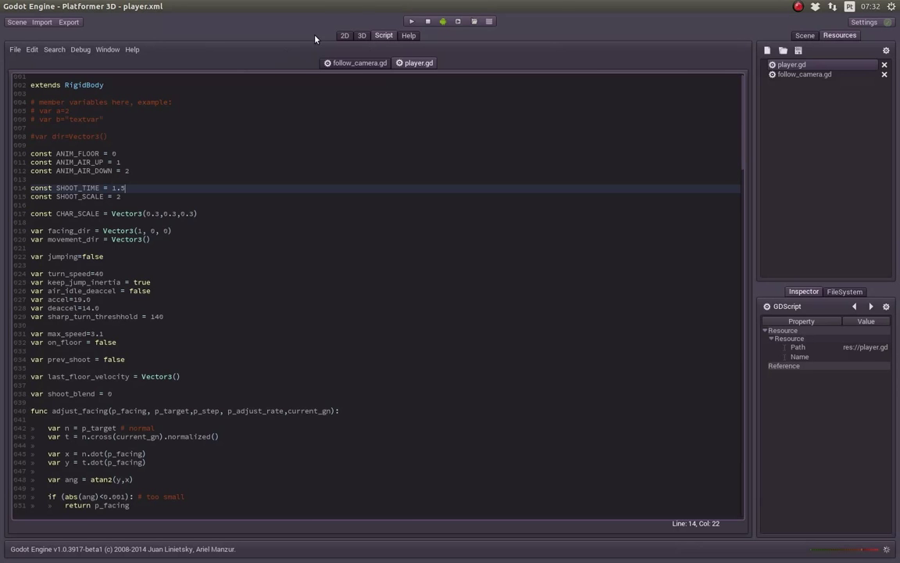
left_click(360, 36)
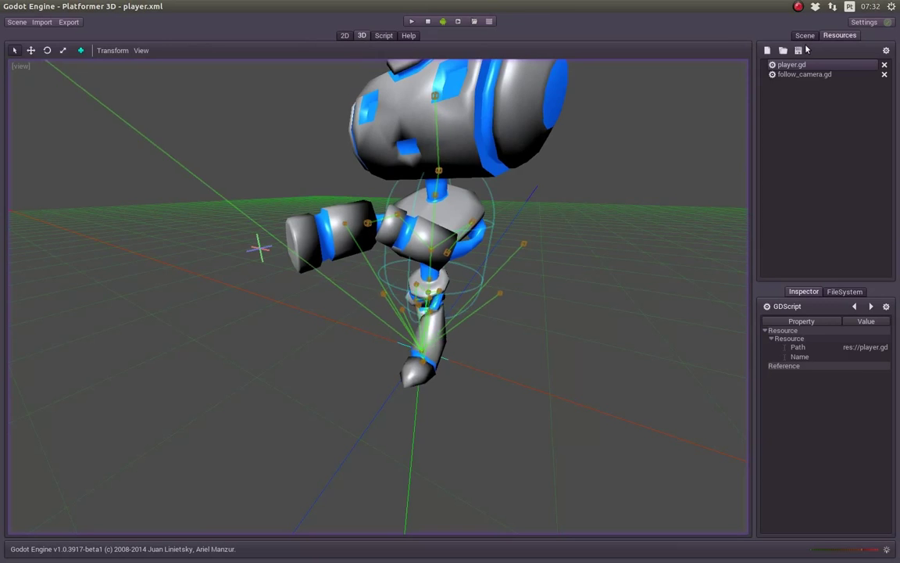
Select AnimationTreePlayer, then highlight the ANIM_AIR_UP and ANIM_AIR_DOWN constants in player.gd.
left_click(805, 35)
left_click(813, 170)
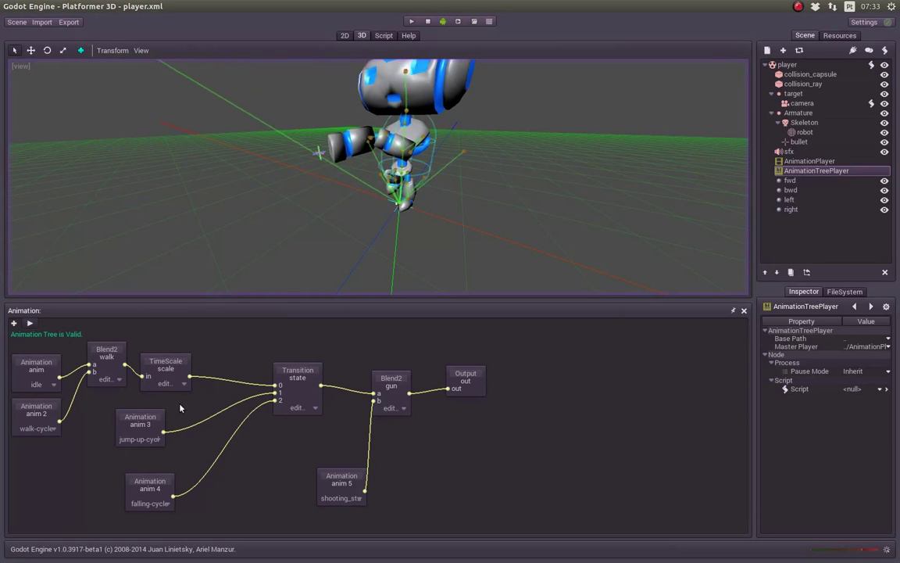
left_click(384, 35)
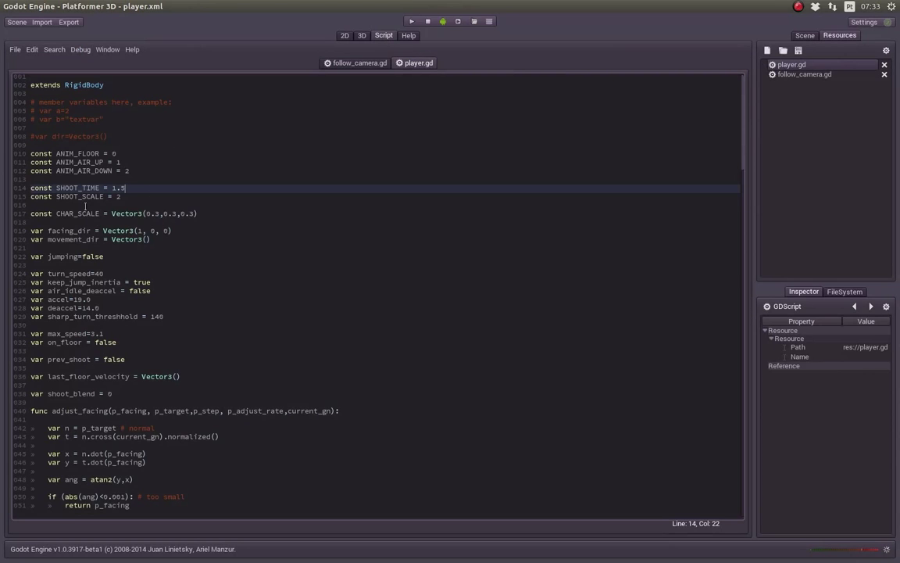
double_click(58, 162)
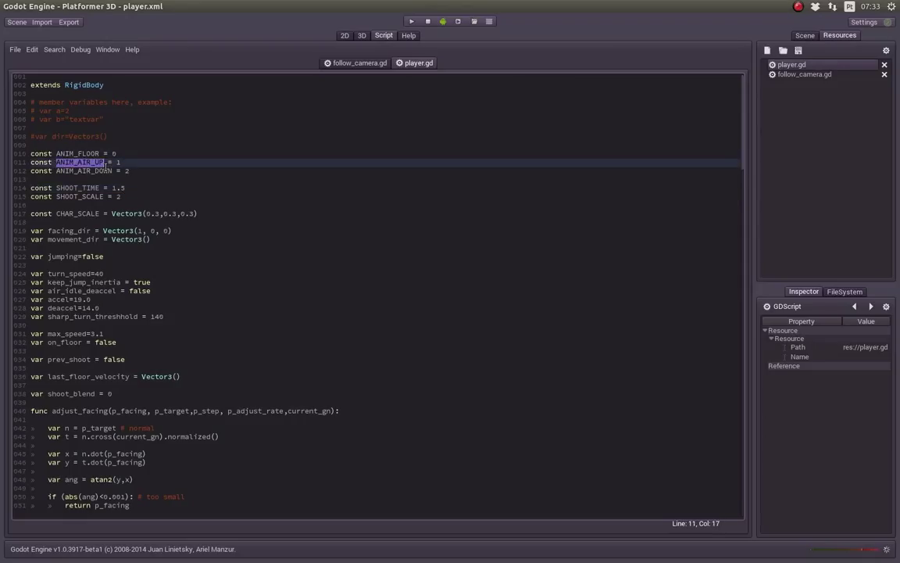
left_click_drag(57, 171, 89, 175)
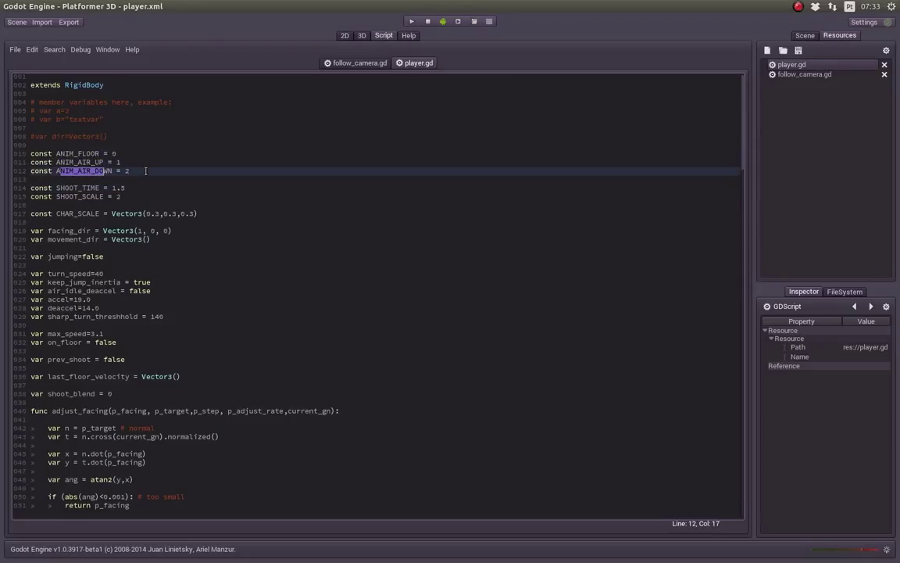
Return to the 3D view and reselect AnimationTreePlayer in the Scene tree.
left_click(362, 35)
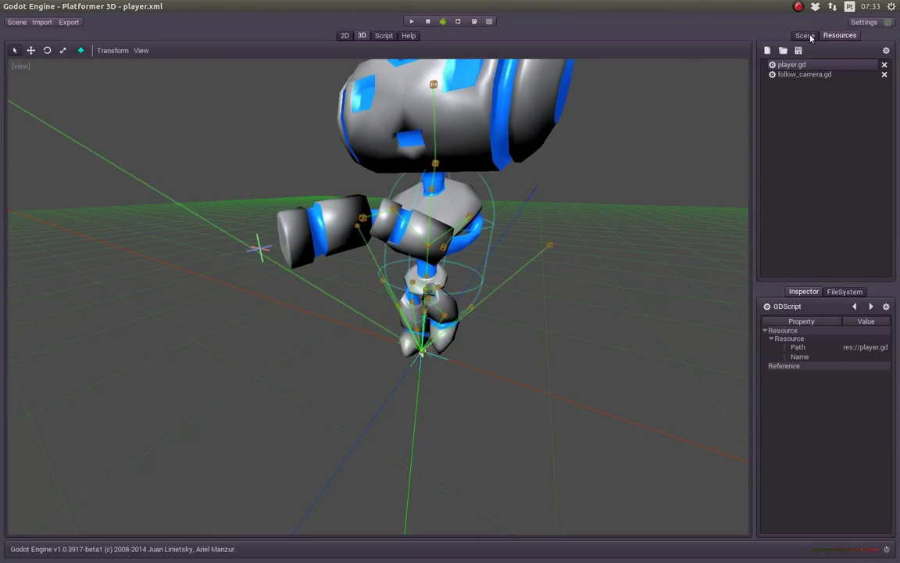
left_click(805, 35)
left_click(816, 171)
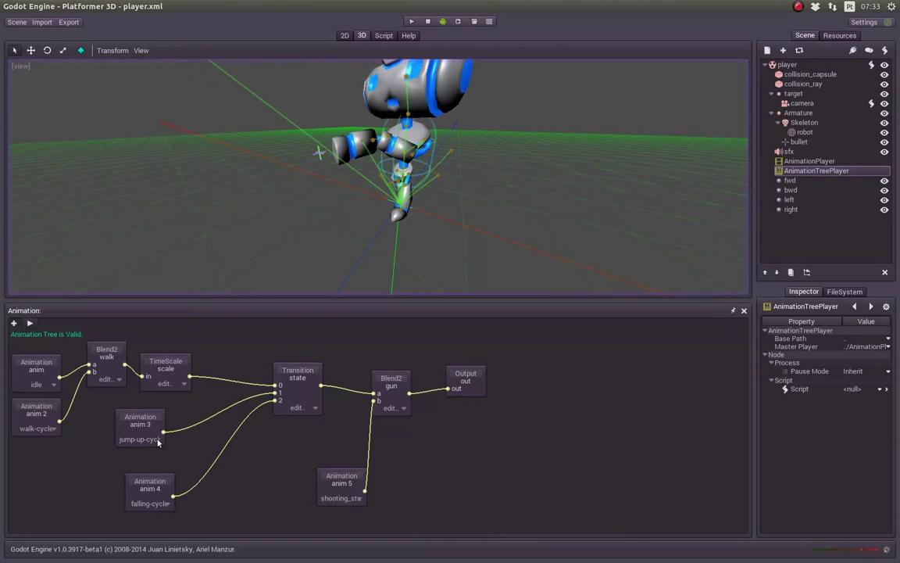
Reposition anim 3, anim 4, anim 5, Blend2 gun and Output in the animation graph.
left_click_drag(142, 418, 155, 422)
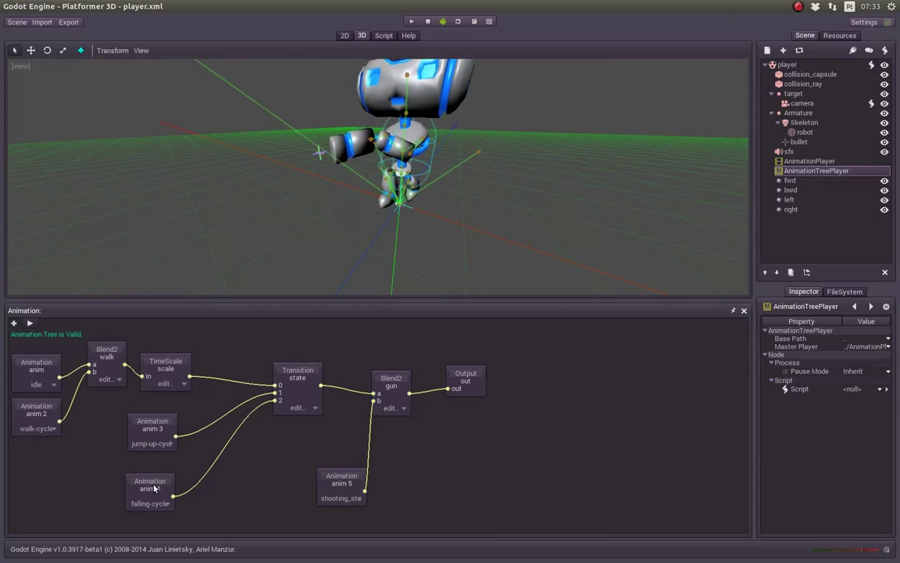
left_click_drag(153, 485, 167, 495)
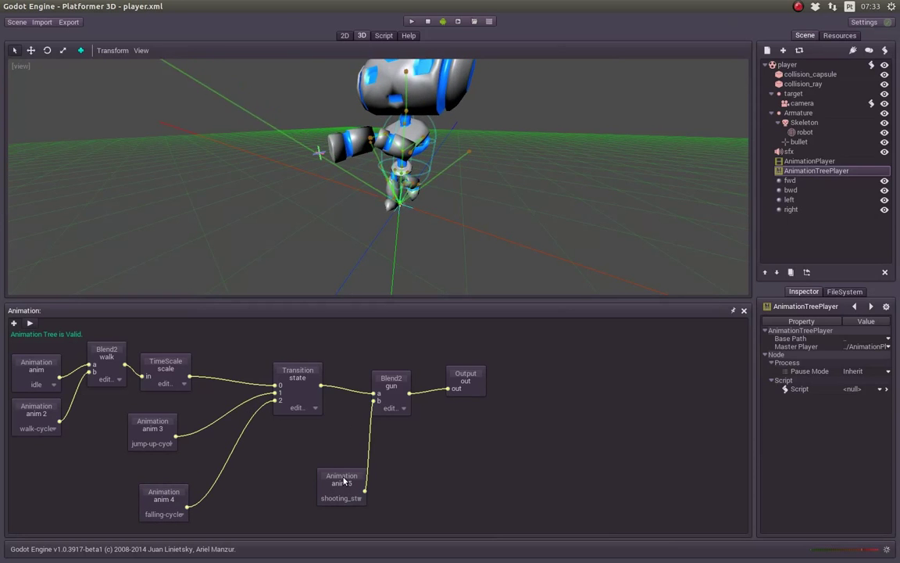
left_click_drag(344, 478, 326, 467)
left_click_drag(394, 400, 411, 400)
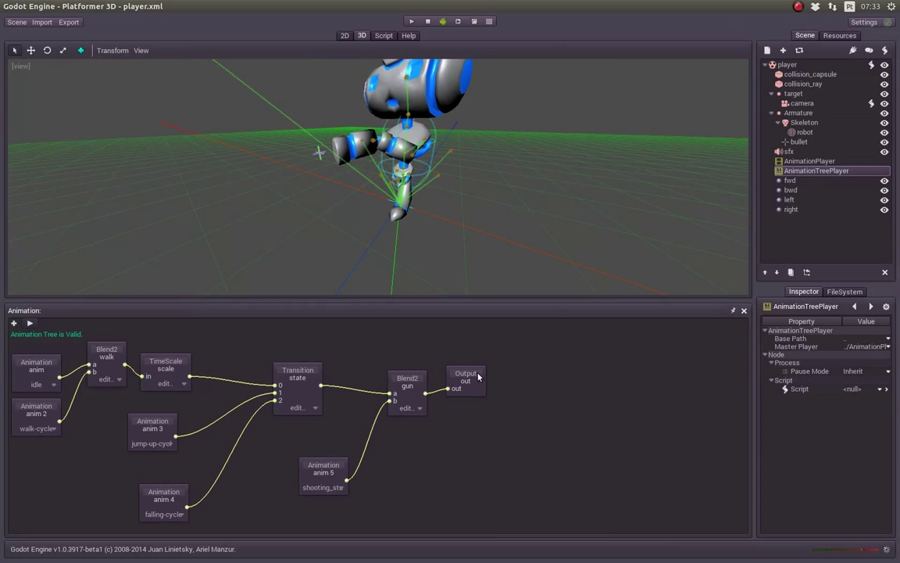
left_click_drag(477, 376, 527, 376)
left_click_drag(342, 468, 354, 469)
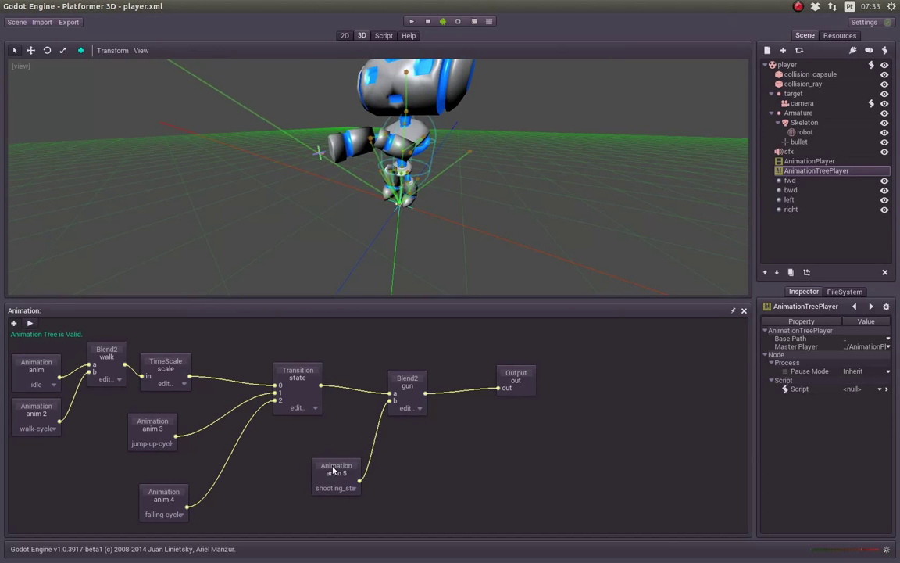
Move anim 3 and anim 4 further right, nudge the scale and walk nodes, and orbit the robot.
left_click_drag(152, 422, 176, 437)
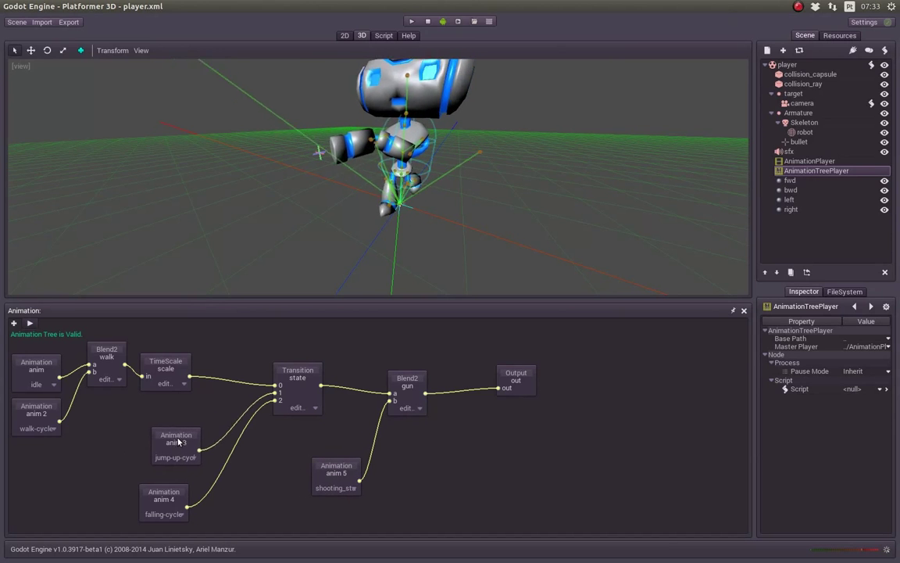
left_click_drag(158, 486, 235, 488)
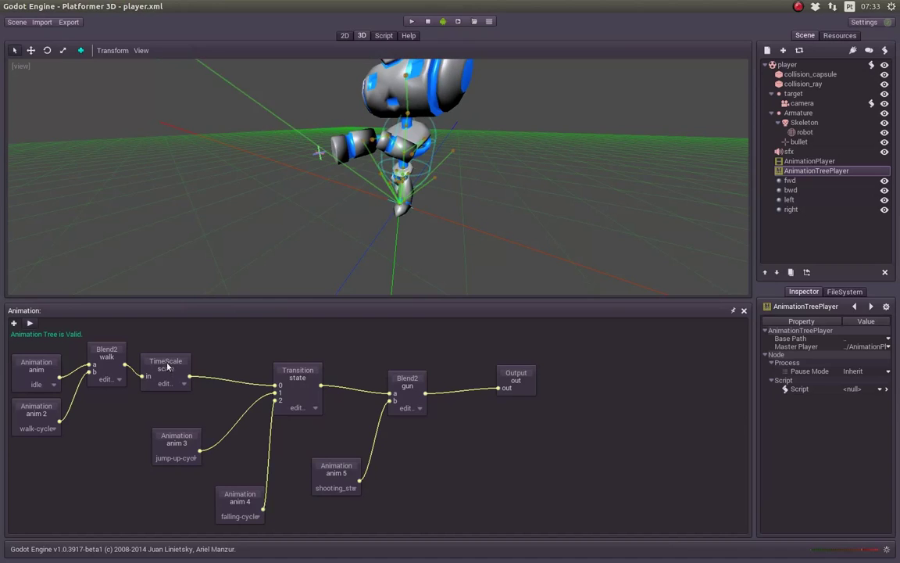
left_click_drag(167, 364, 191, 368)
left_click_drag(111, 364, 117, 363)
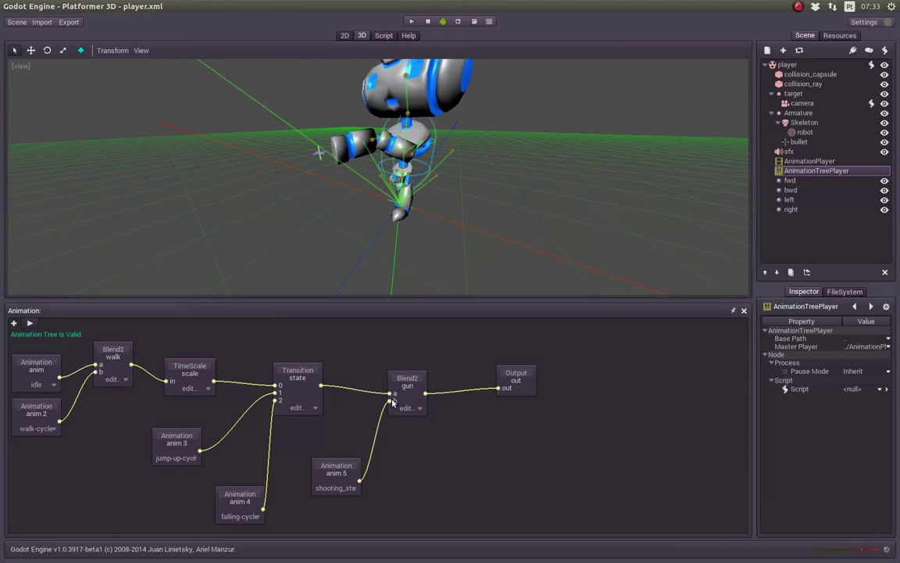
left_click_drag(107, 352, 108, 361)
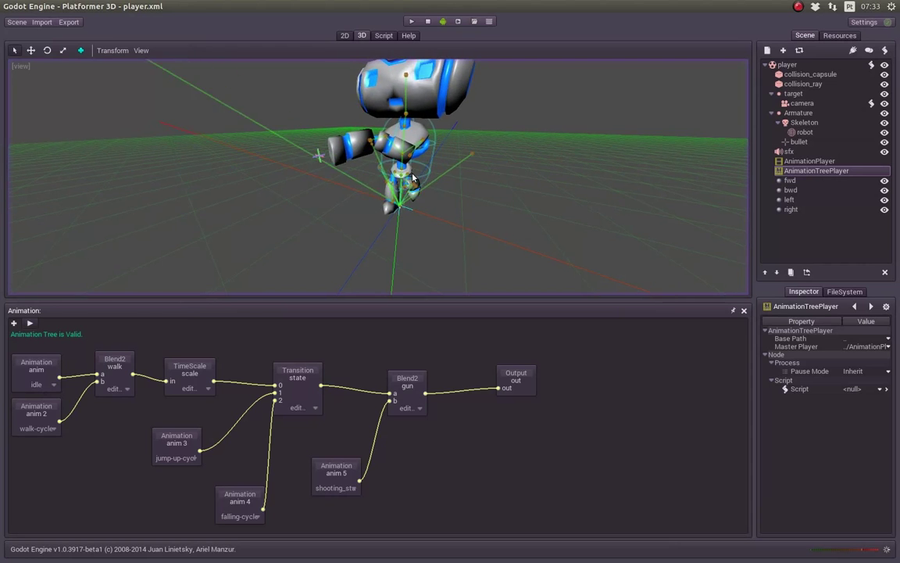
middle_click_drag(396, 213, 390, 211)
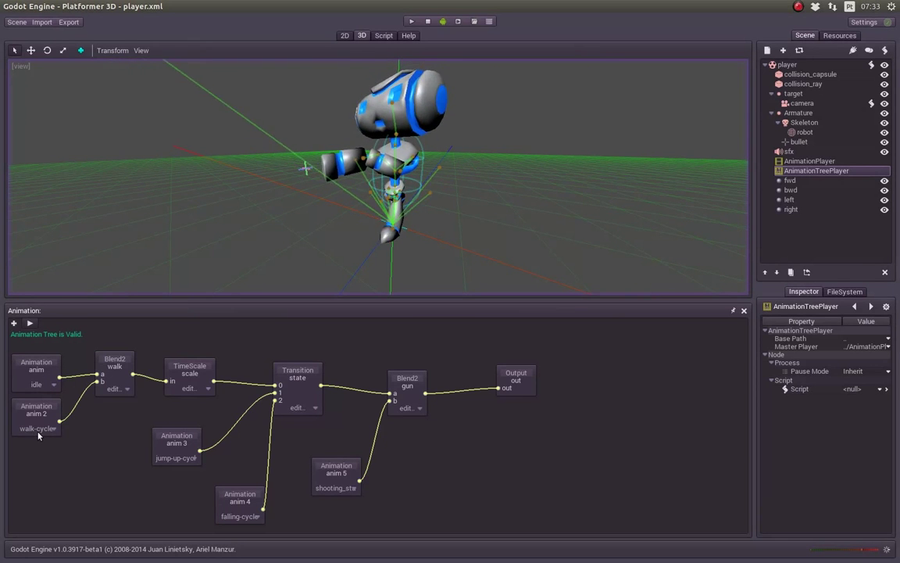
left_click(127, 389)
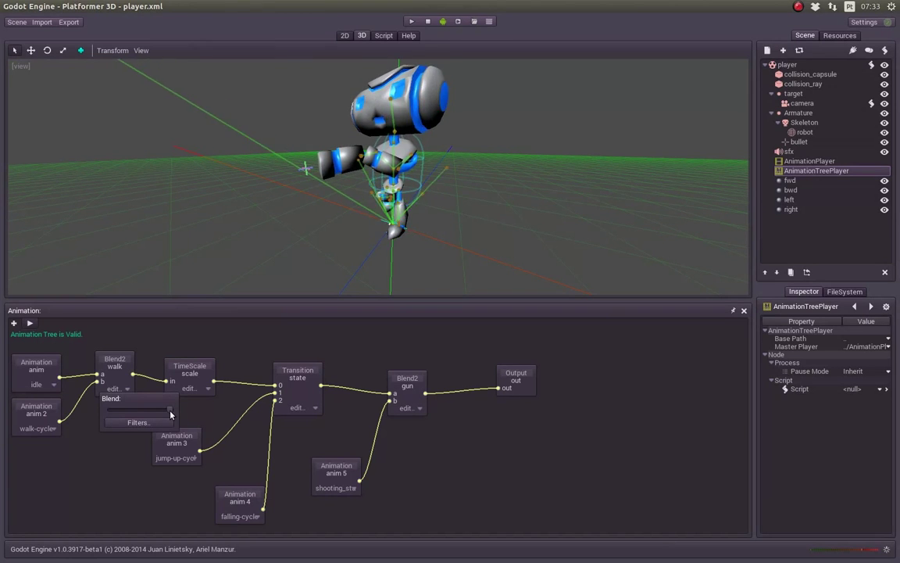
left_click_drag(162, 409, 110, 408)
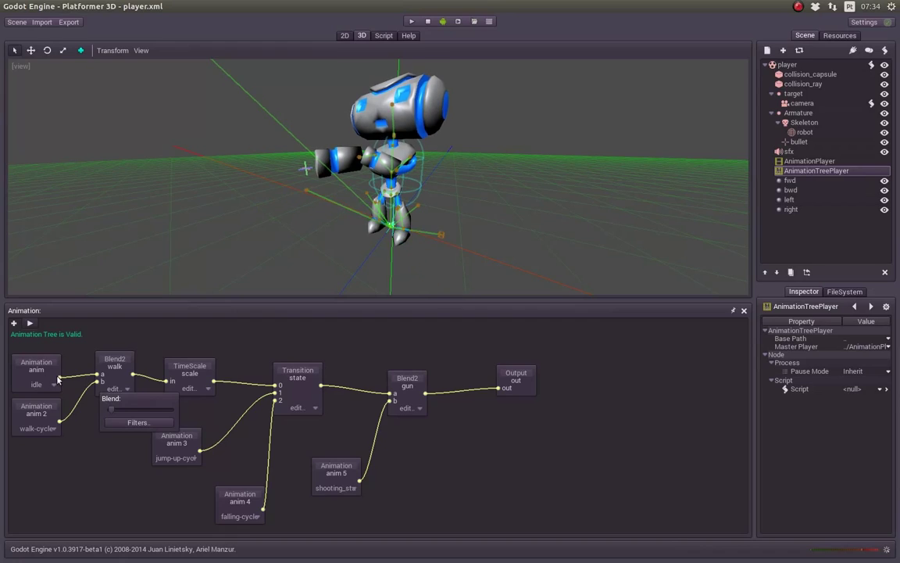
middle_click_drag(358, 228, 354, 229)
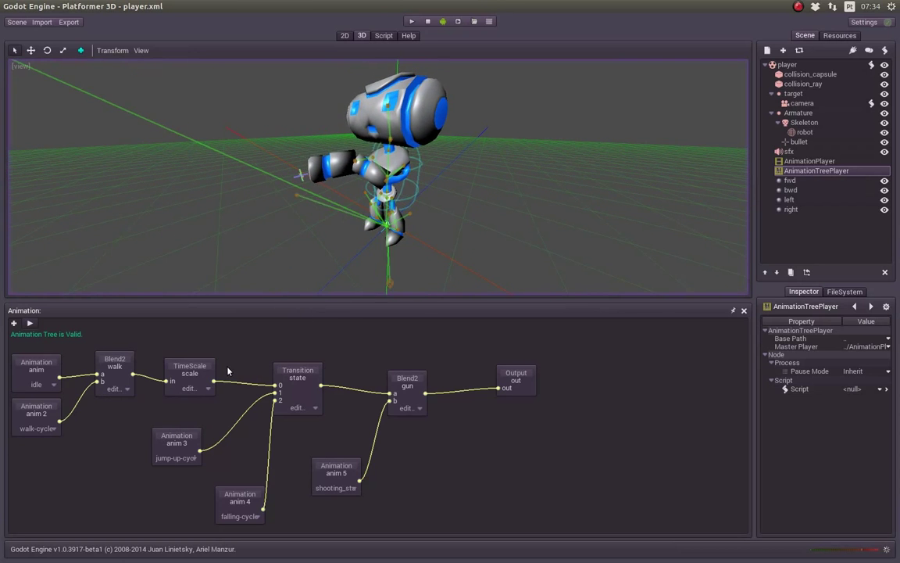
left_click(129, 389)
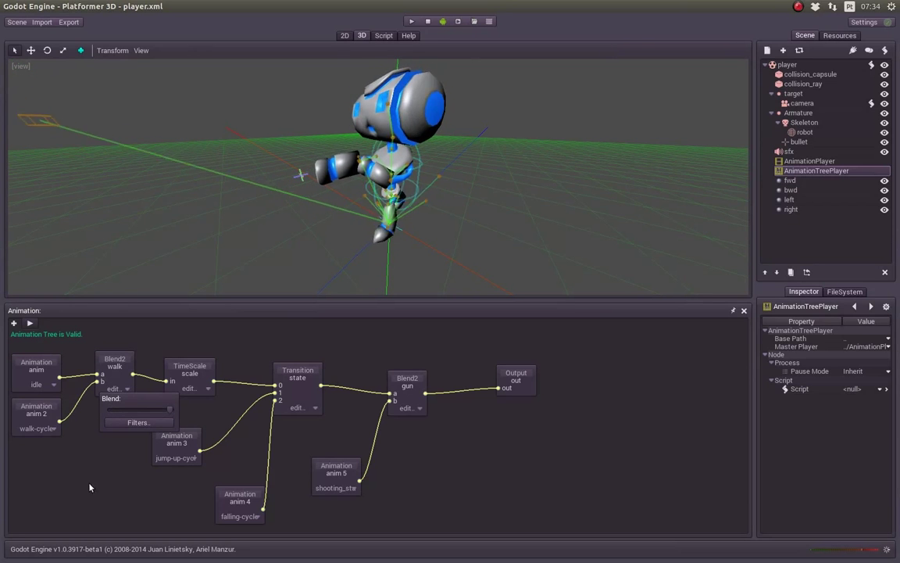
left_click(114, 475)
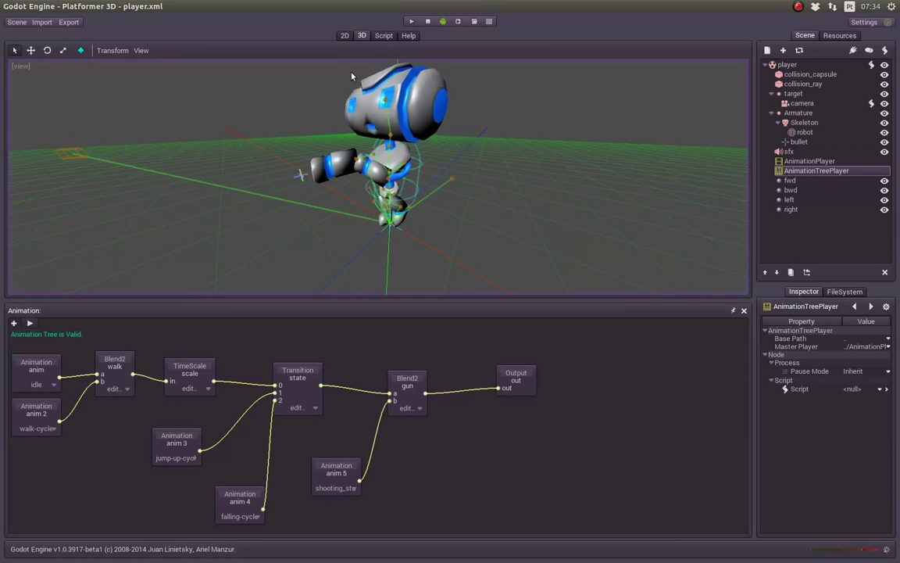
In player.gd, scroll to line 226 and point out the if (onfloor) walk blend call.
left_click(384, 36)
mouse_move(743, 119)
left_mouse_down()
mouse_move(720, 353)
mouse_move(722, 475)
left_mouse_up()
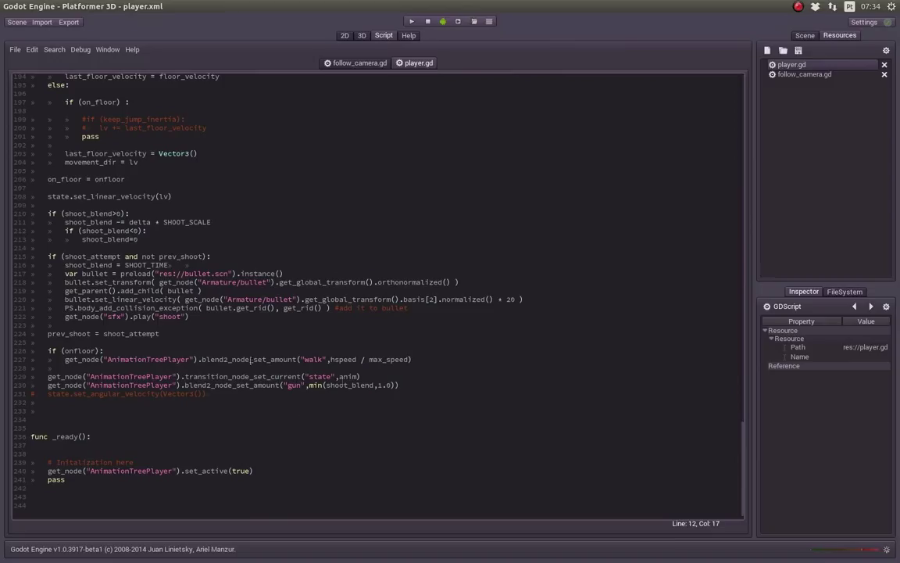
left_click(48, 351)
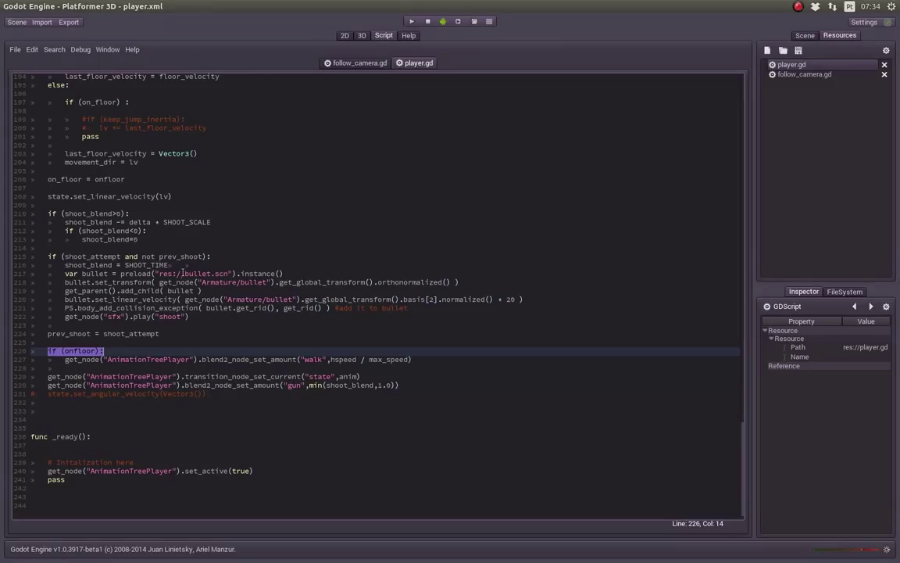
left_click(65, 360)
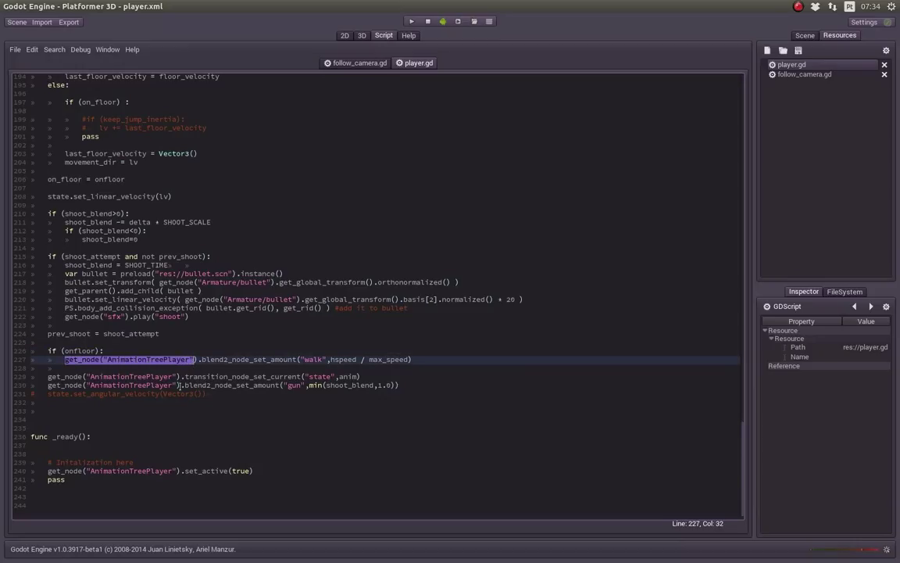
left_click(229, 365)
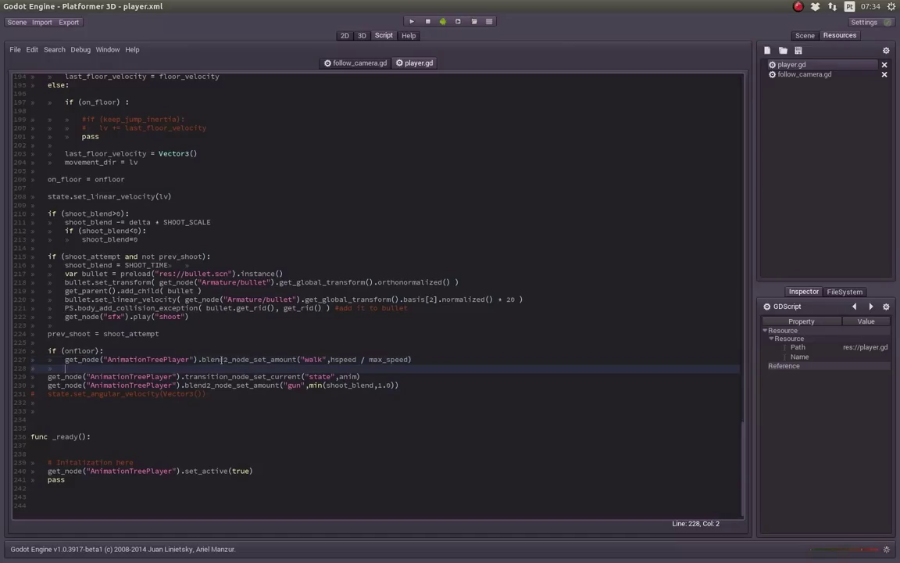
Select the blend2 call name and its hspeed / max_speed amount, then return to 3D.
left_click_drag(201, 359, 228, 359)
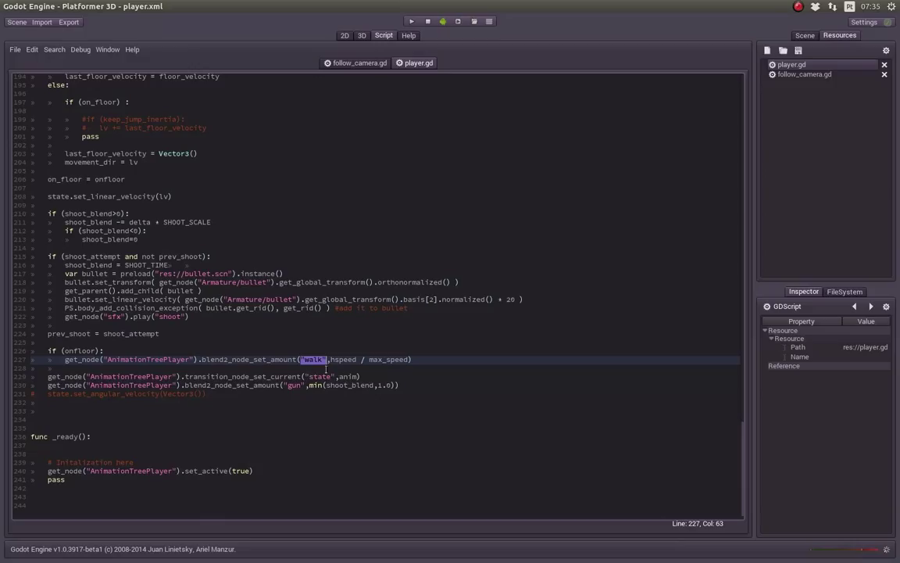
left_click(345, 369)
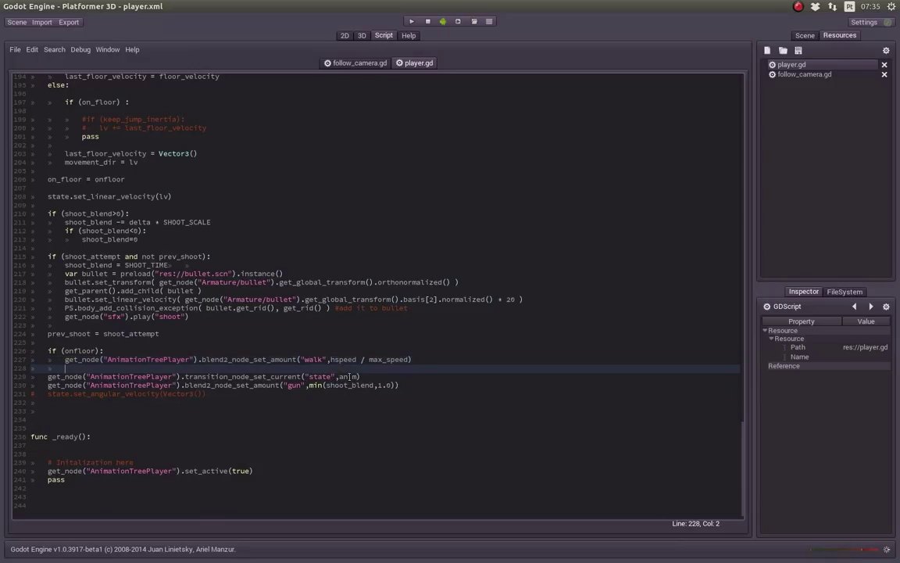
left_click_drag(329, 360, 375, 359)
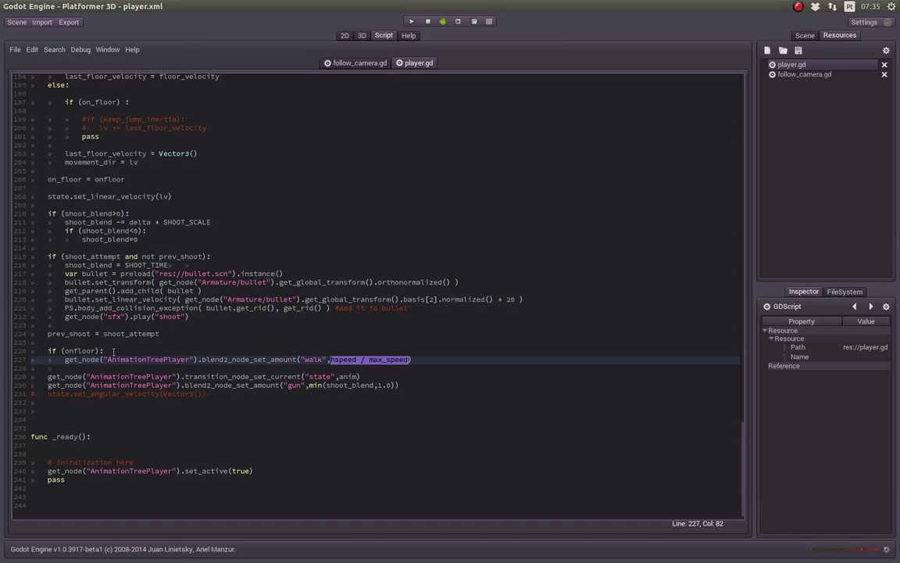
left_click(361, 36)
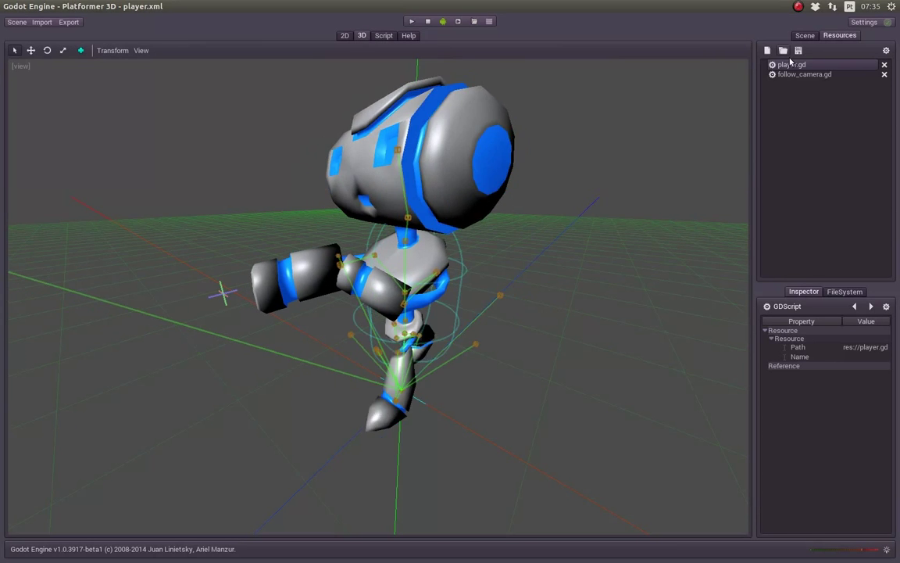
Bring back the AnimationTreePlayer graph and try the walk node's blend between idle and walk.
left_click(805, 35)
left_click(813, 170)
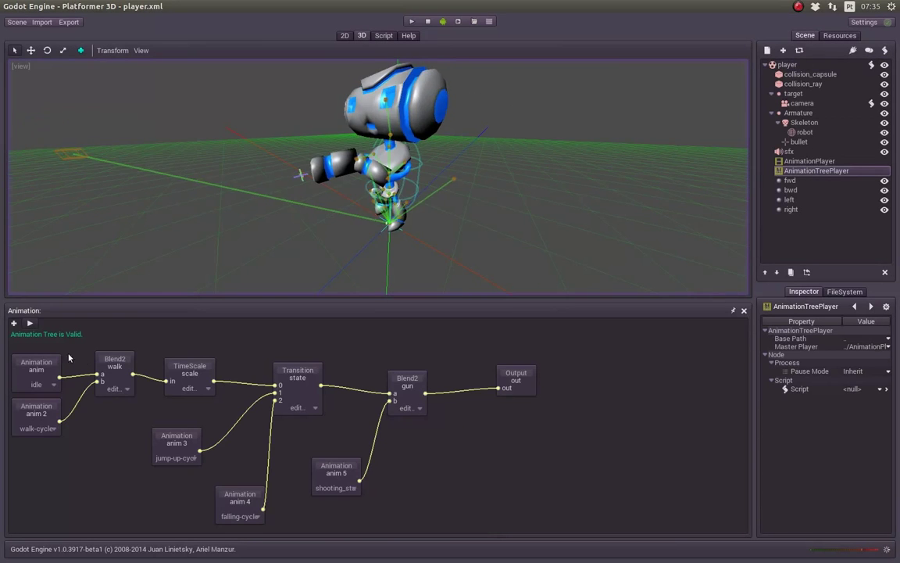
left_click(114, 389)
left_click(137, 410)
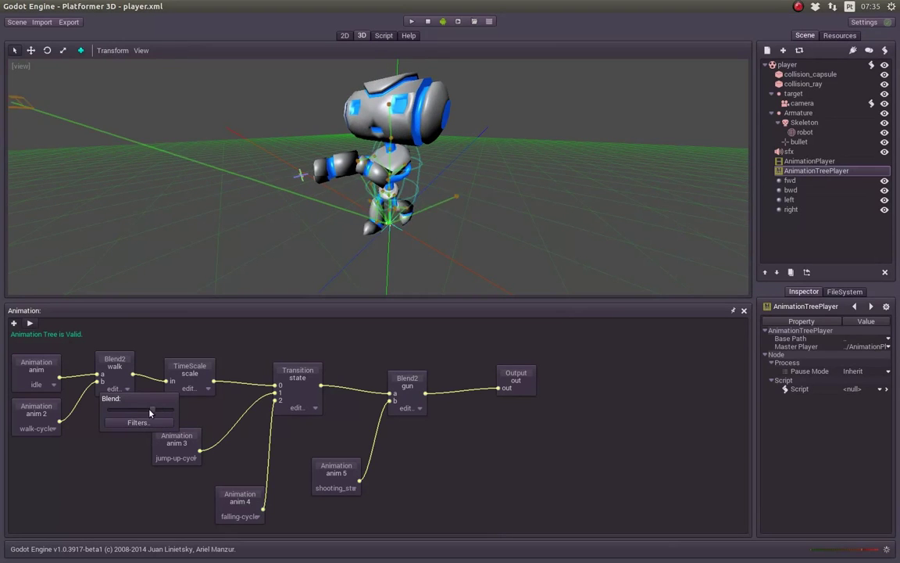
mouse_move(138, 410)
left_mouse_down()
mouse_move(130, 409)
mouse_move(142, 420)
mouse_move(194, 420)
left_mouse_up()
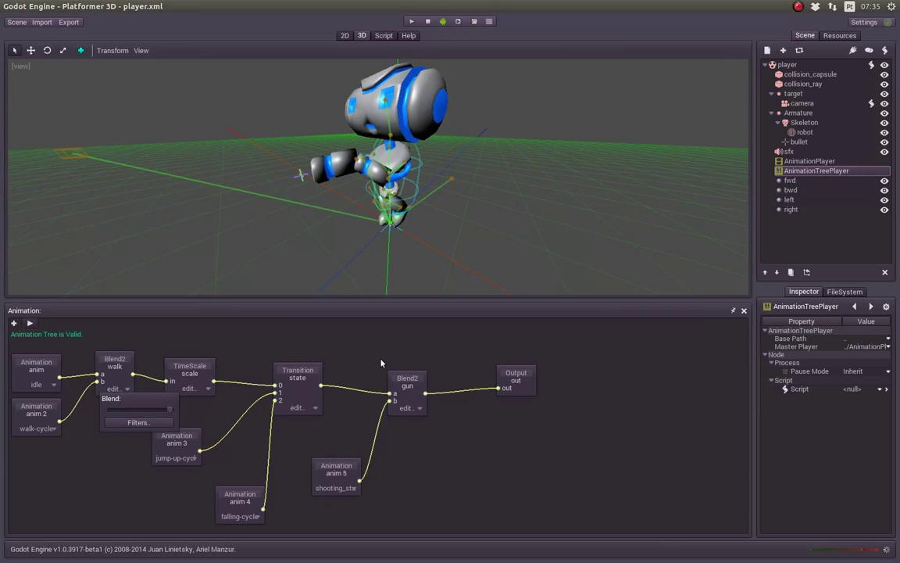
left_click(337, 319)
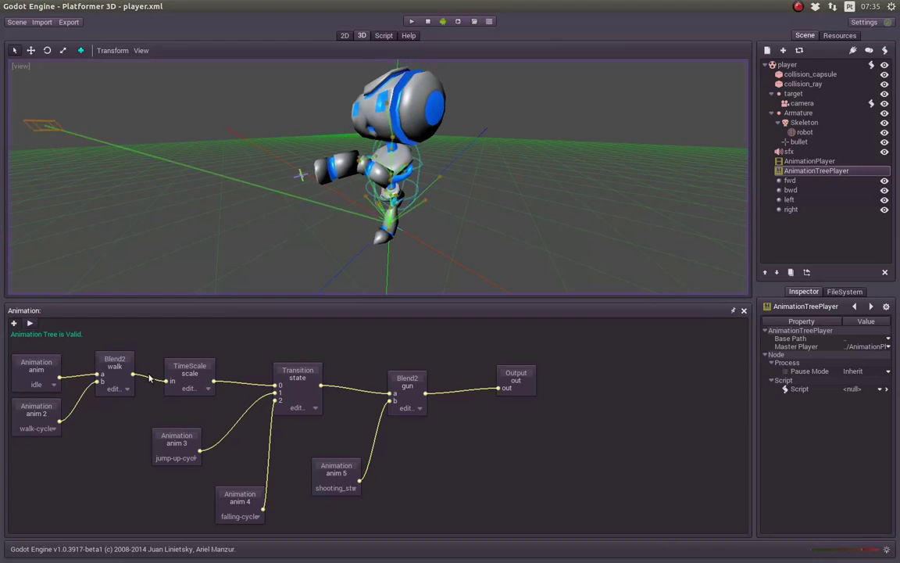
Set the TimeScale scale node's time scale to 1.2.
left_click(207, 391)
type("1.2")
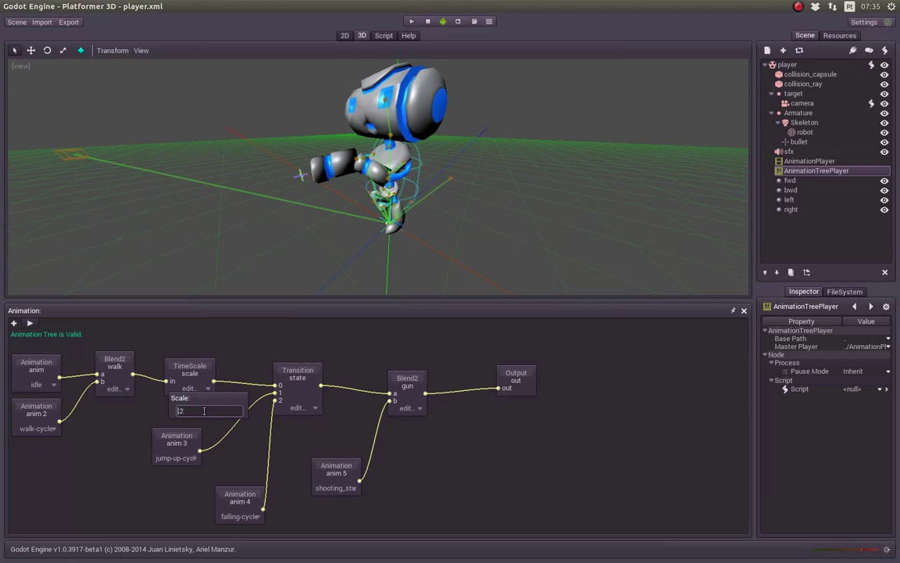
key("Return")
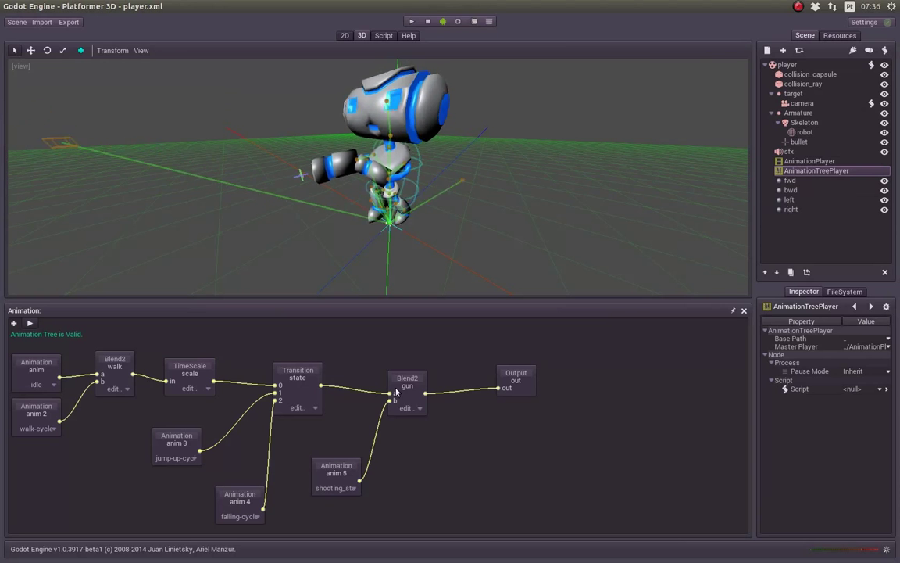
Shift the gun Blend2, anim 5 and Output nodes right, anim 4 left, and anim 5 up beside gun.
left_click_drag(406, 383, 430, 383)
left_click_drag(353, 468, 413, 466)
left_click_drag(526, 376, 591, 374)
left_click_drag(438, 381, 486, 381)
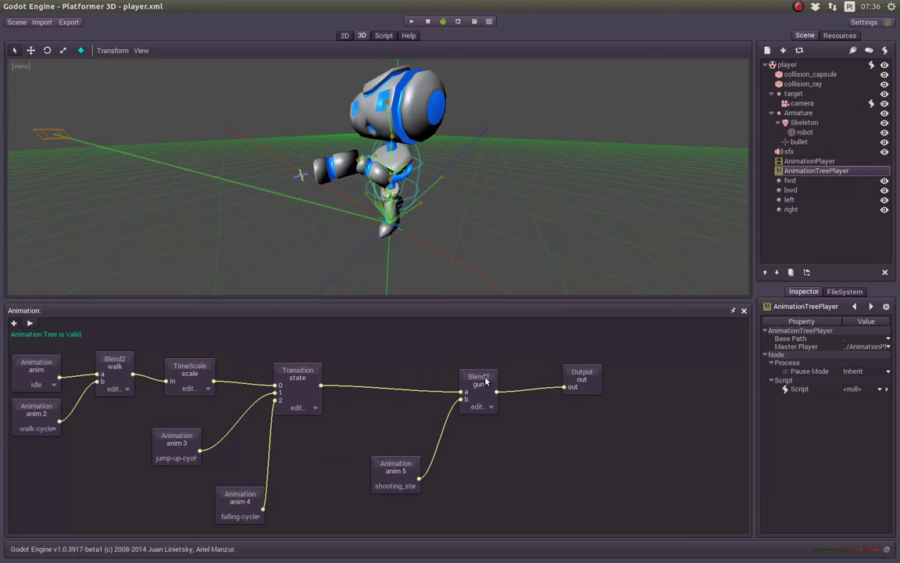
left_click_drag(239, 495, 200, 495)
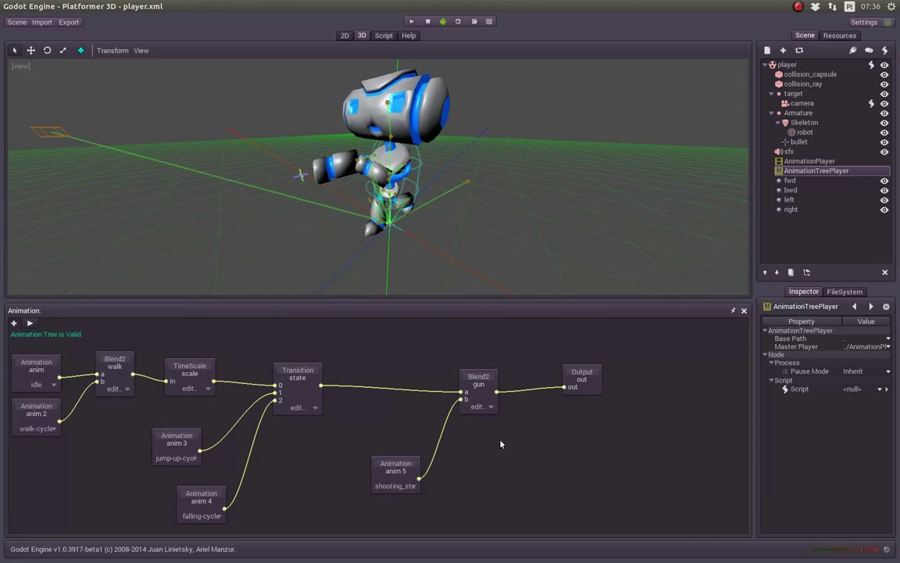
left_click_drag(397, 488, 409, 469)
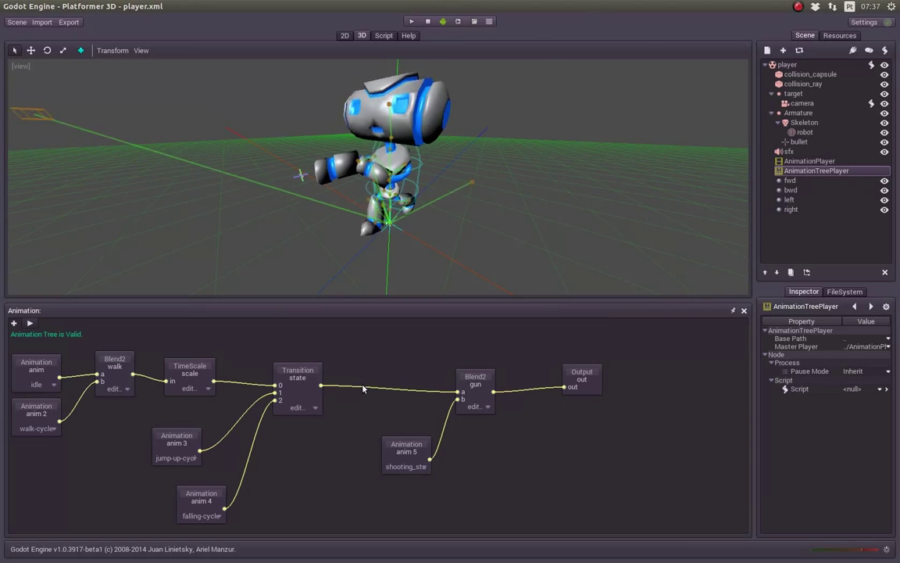
Slide the gun Blend2 amount back and forth to preview the gun arm, ending near zero.
left_click(486, 407)
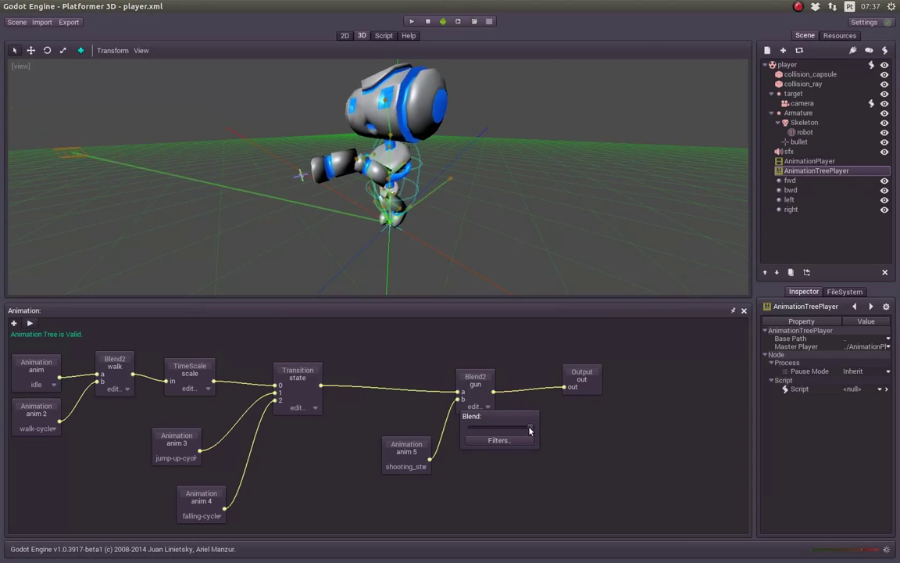
left_click_drag(475, 430, 468, 431)
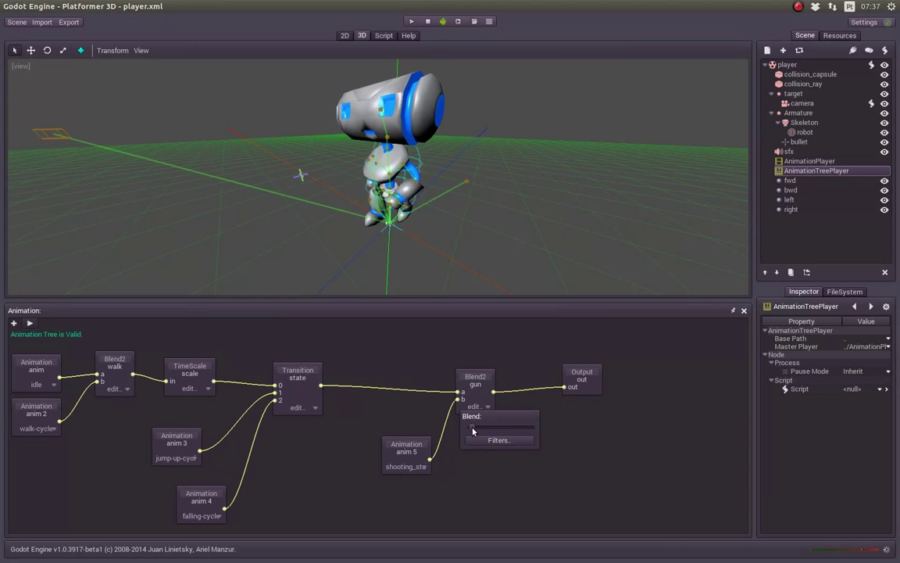
mouse_move(472, 431)
left_mouse_down()
mouse_move(529, 434)
mouse_move(461, 435)
left_mouse_up()
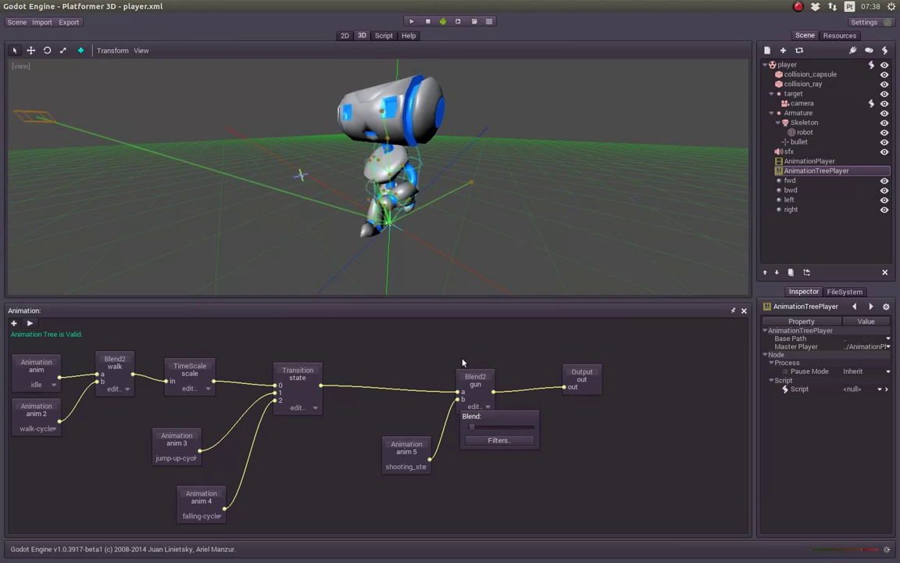
left_click(538, 478)
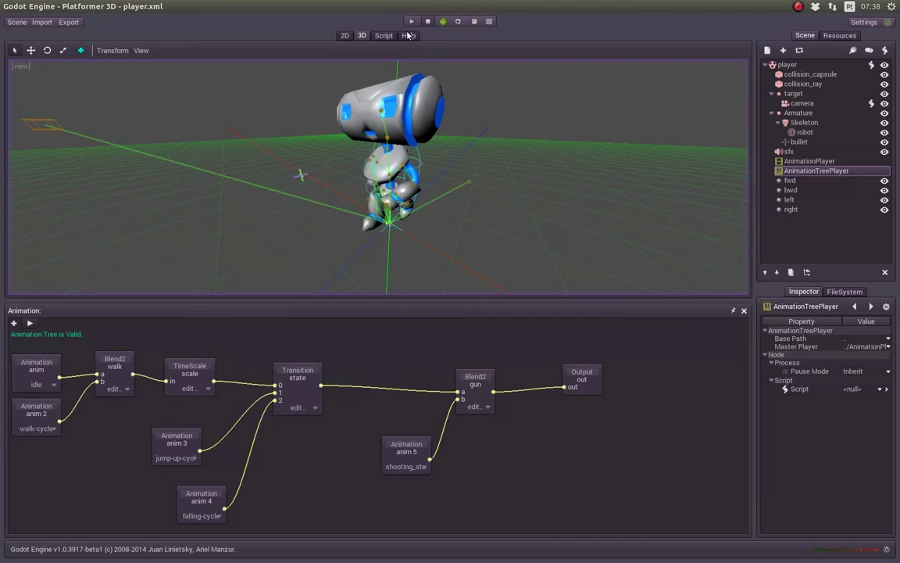
In player.gd, highlight the get_node("AnimationTreePlayer") state transition call on line 229.
left_click(384, 35)
left_click(339, 265)
left_click(389, 283)
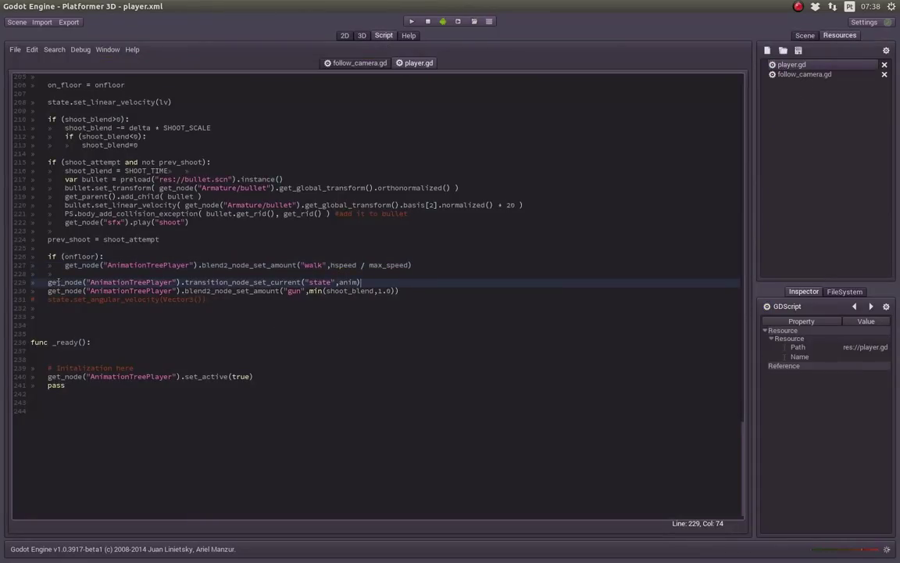
left_click_drag(48, 283, 86, 282)
left_click(99, 282)
mouse_move(48, 282)
left_mouse_down()
mouse_move(185, 283)
mouse_move(173, 283)
left_mouse_up()
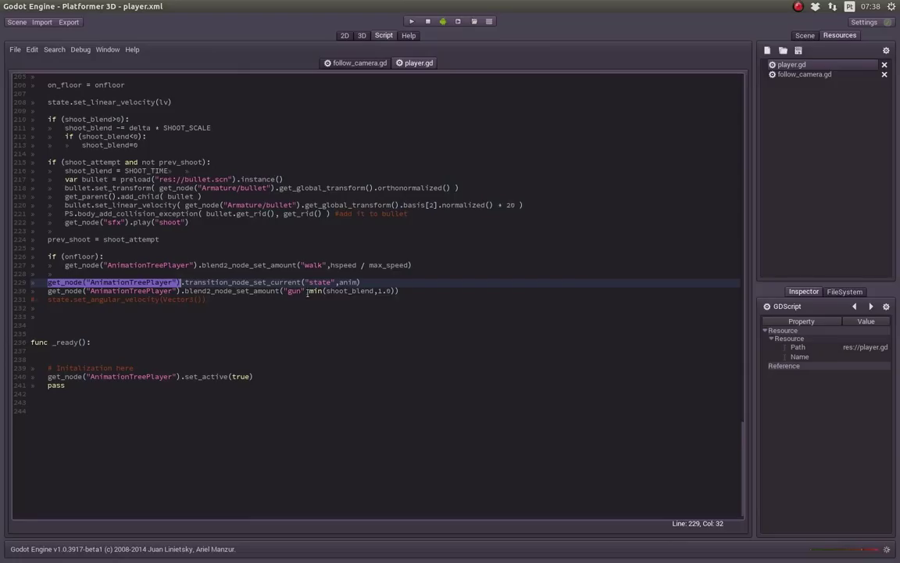
Highlight line 230's AnimationTreePlayer lookup and the "gun" node name, then return to the 3D view.
left_click(48, 291)
left_click_drag(67, 291, 178, 290)
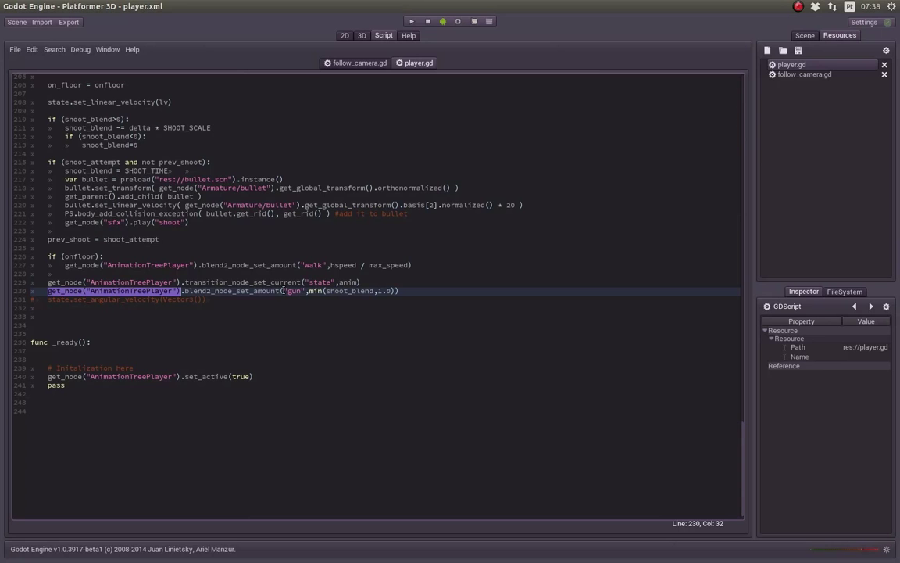
left_click_drag(283, 291, 306, 291)
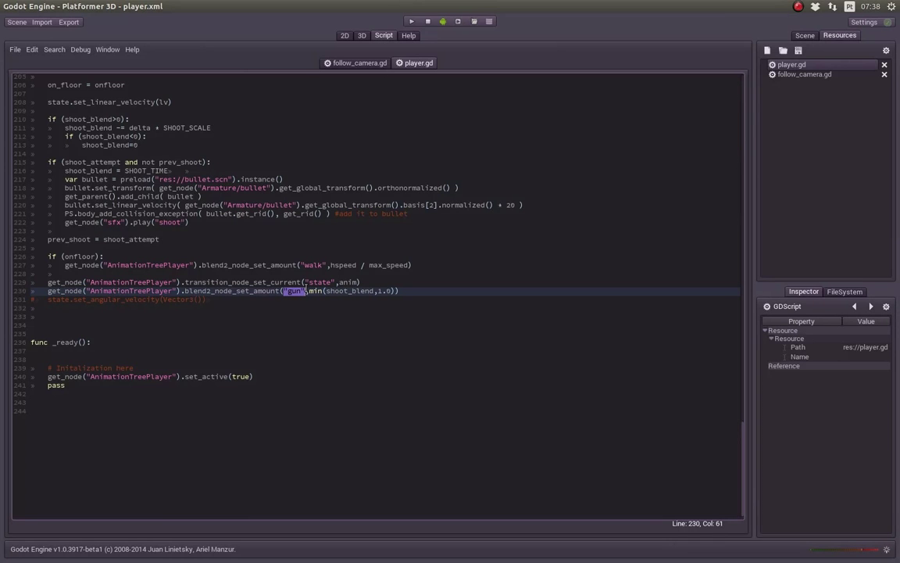
left_click(362, 36)
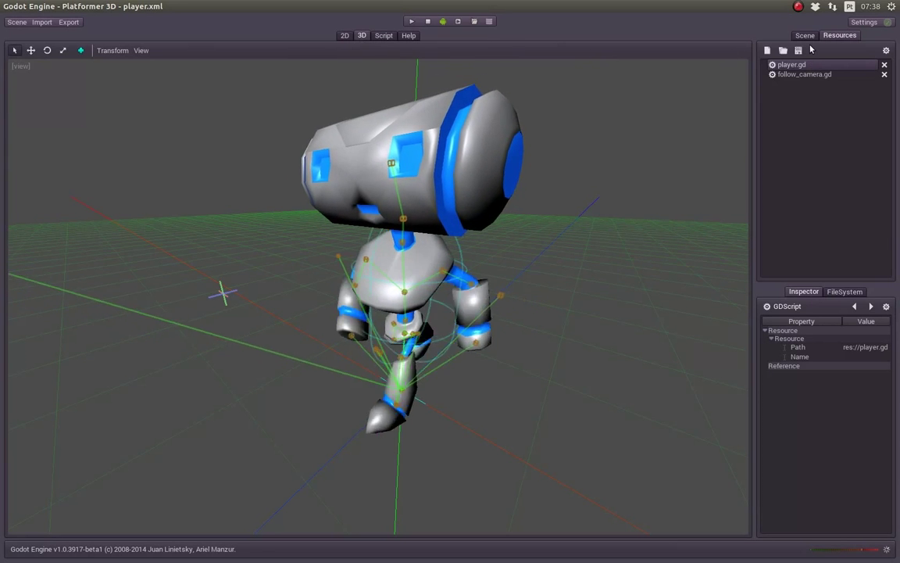
Re-select AnimationTreePlayer, then inspect shoot_blend in player.gd's line 230 gun blend call and scroll up.
left_click(805, 35)
left_click(816, 170)
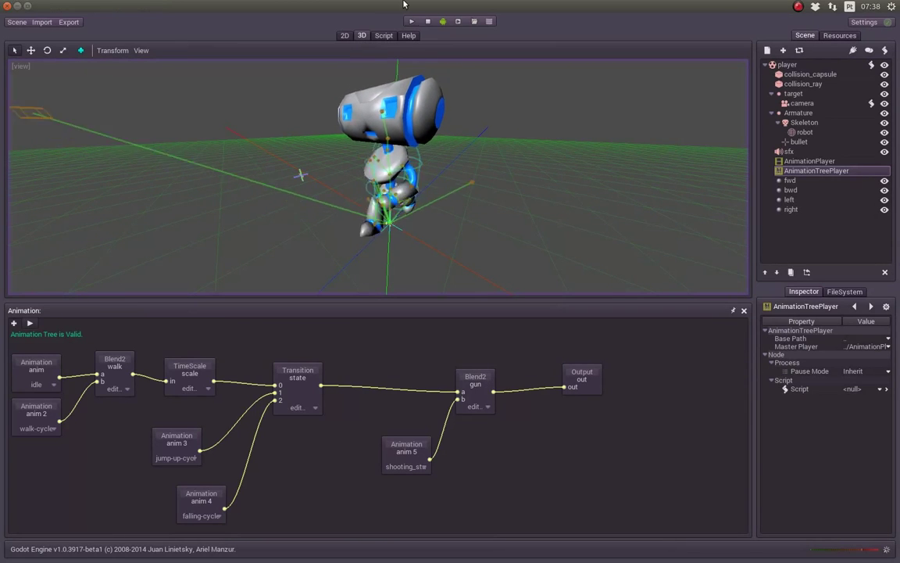
left_click(383, 35)
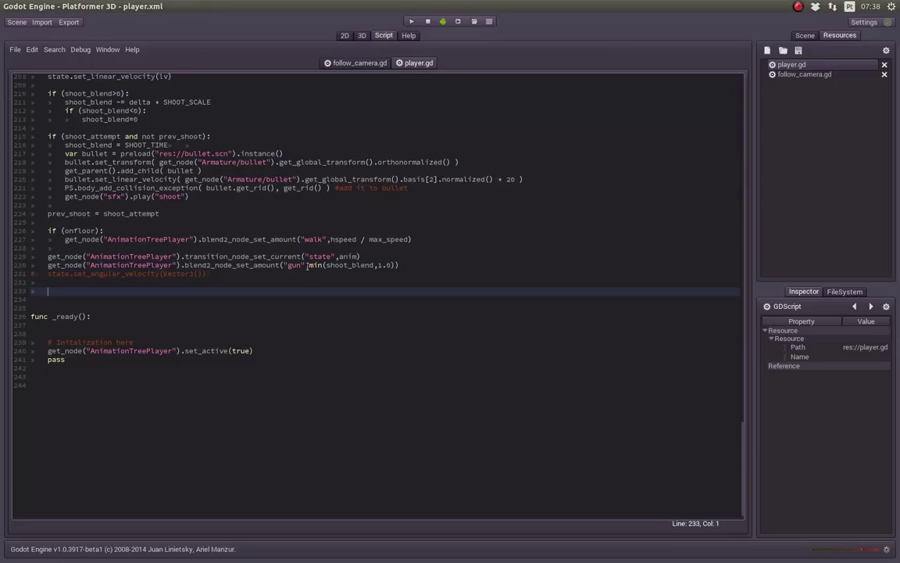
double_click(341, 265)
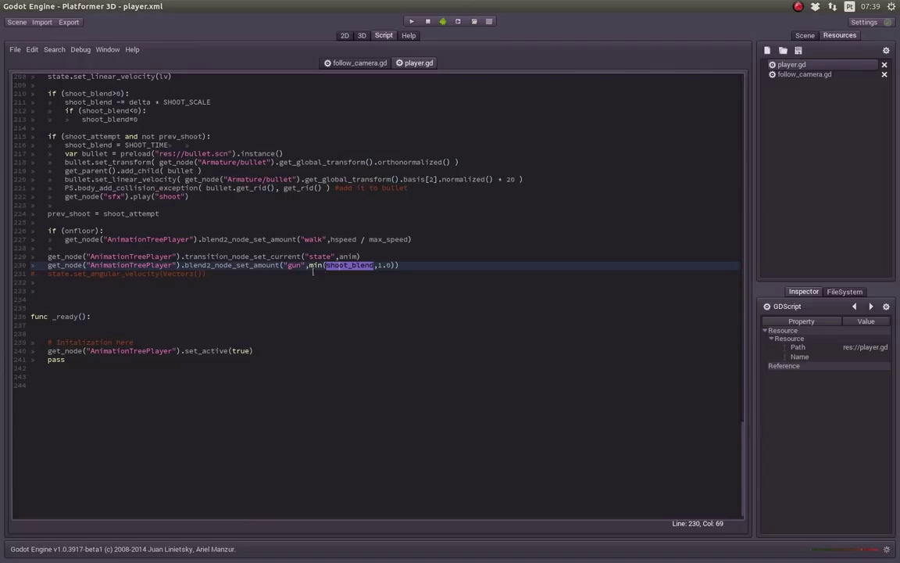
left_click(406, 264)
mouse_move(746, 432)
left_mouse_down()
mouse_move(743, 416)
mouse_move(740, 452)
left_mouse_up()
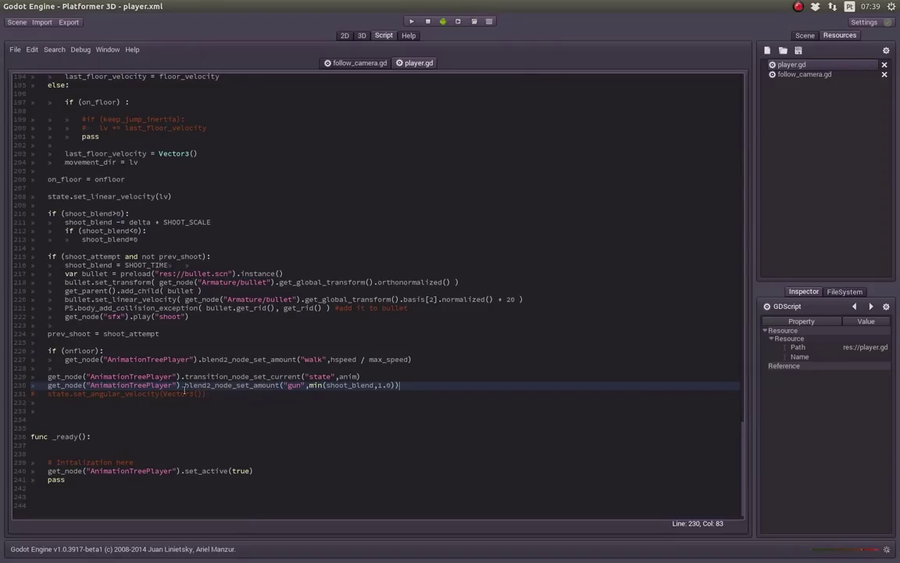
left_click(364, 36)
Nudge the jump-up-cycle and falling-cycle nodes toward the state Transition node in the AnimationTreePlayer graph.
left_click(805, 35)
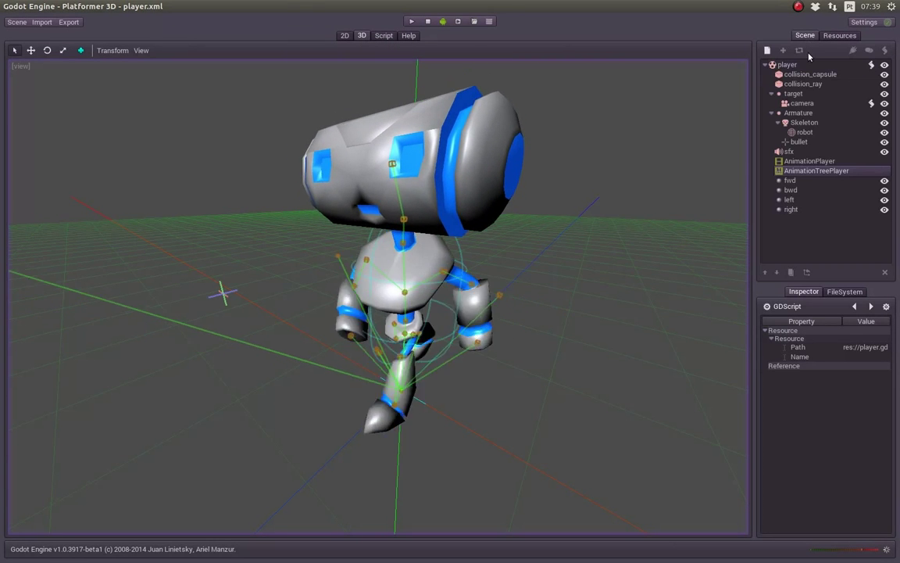
left_click(817, 171)
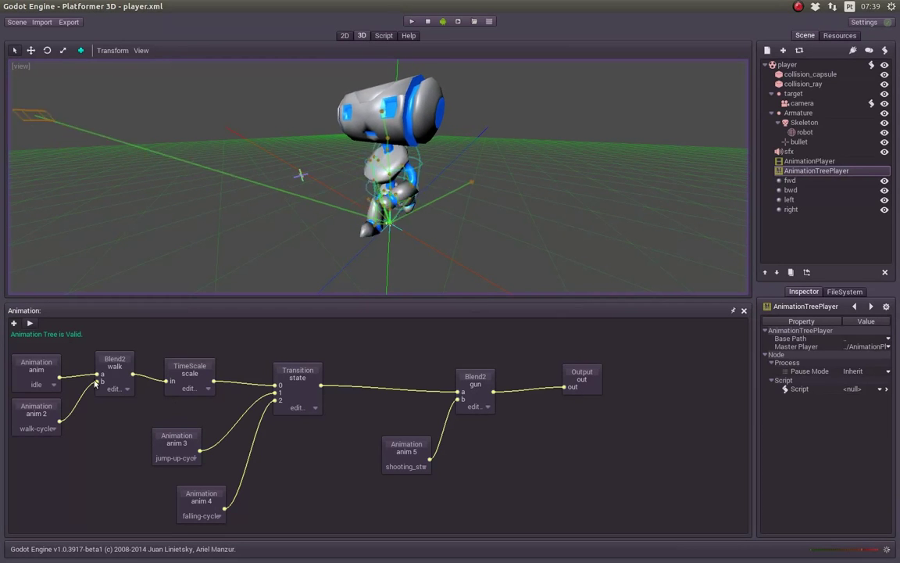
left_click_drag(177, 436, 190, 433)
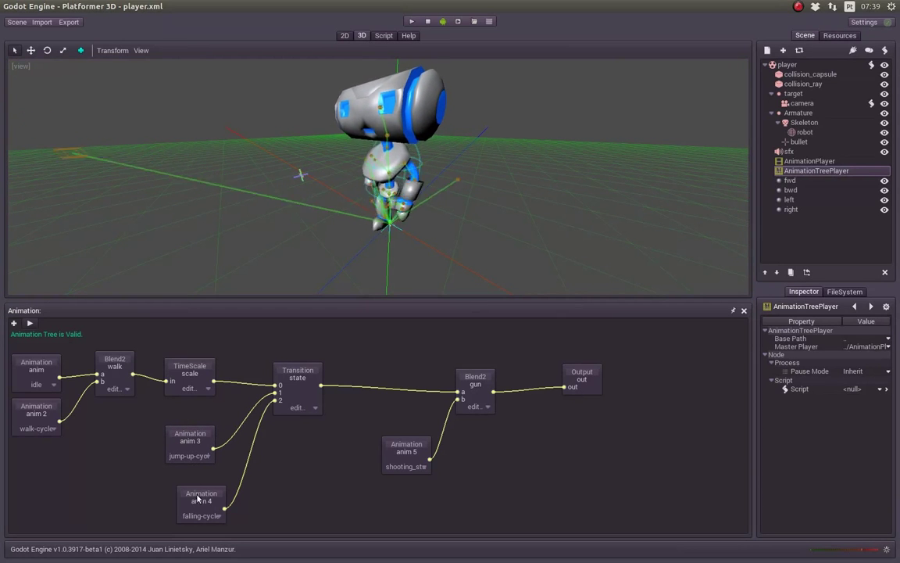
left_click_drag(198, 498, 198, 493)
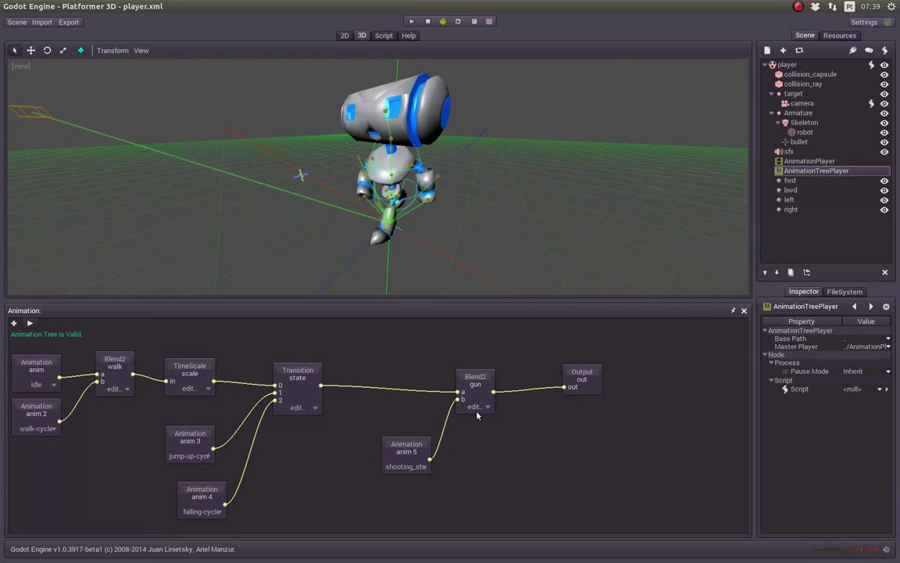
middle_click_drag(369, 245, 387, 239)
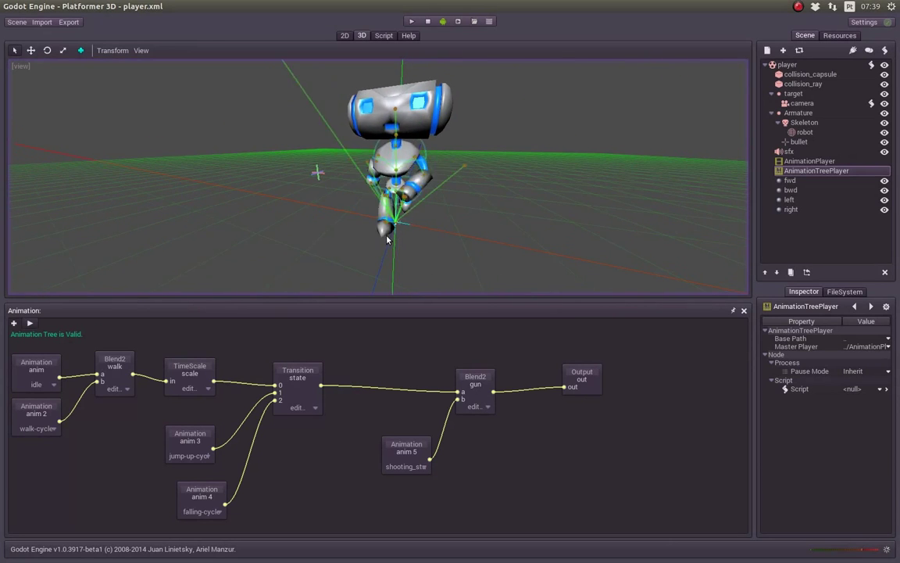
List the AnimationPlayer's eight clips, from default and idle through shooting_standing and walk-cycle.
left_click(805, 161)
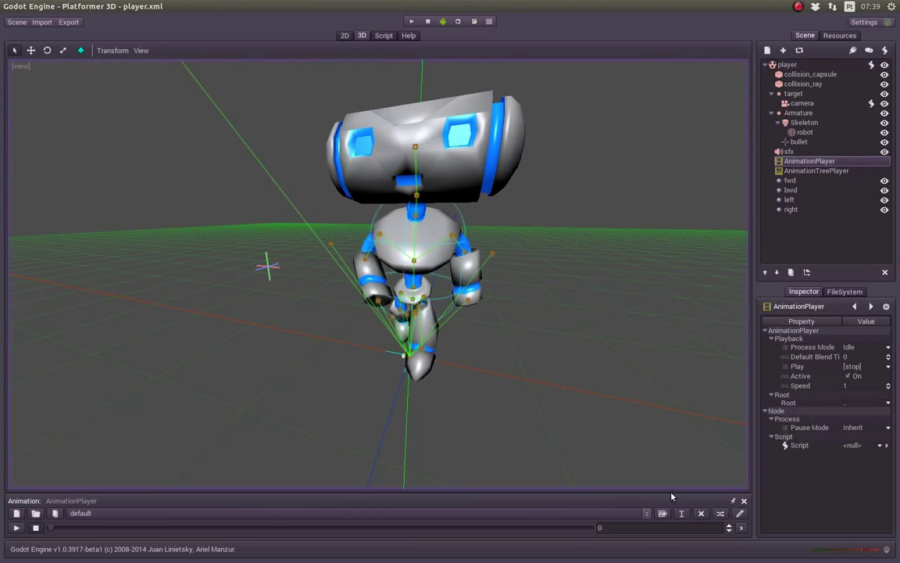
left_click(601, 513)
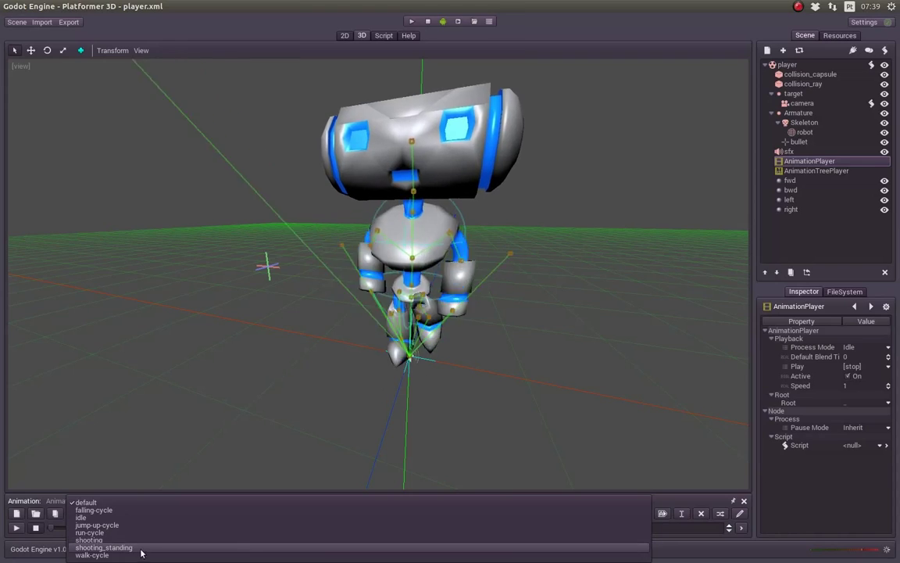
Back in the AnimationTreePlayer graph, shift the state Transition node right and tweak the falling-cycle node's position.
left_click(842, 242)
left_click(817, 171)
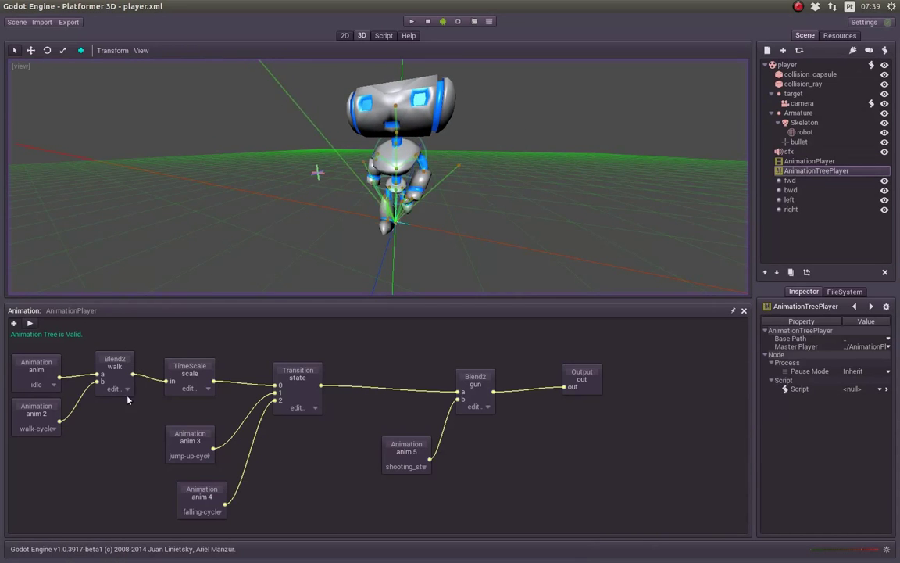
left_click_drag(200, 489, 196, 486)
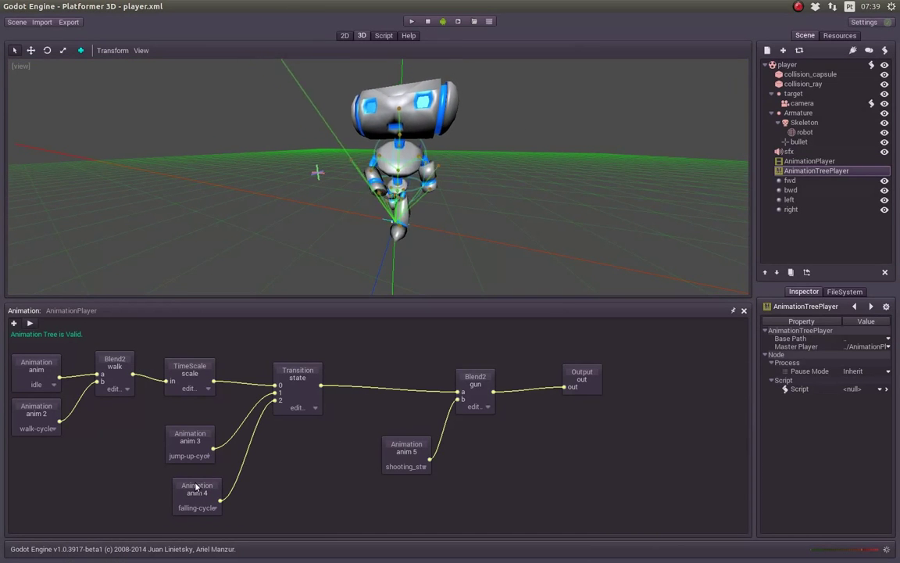
left_click_drag(291, 375, 315, 374)
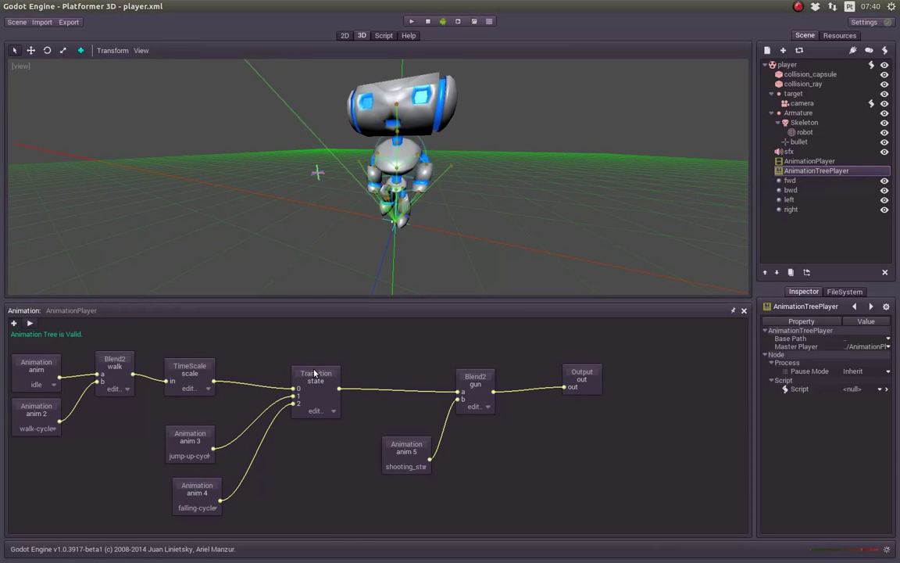
left_click_drag(199, 486, 198, 484)
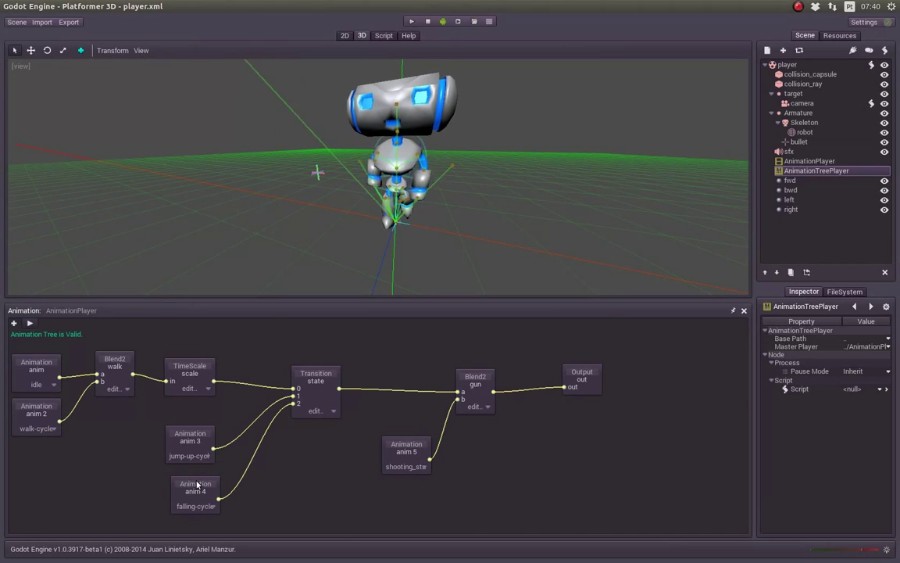